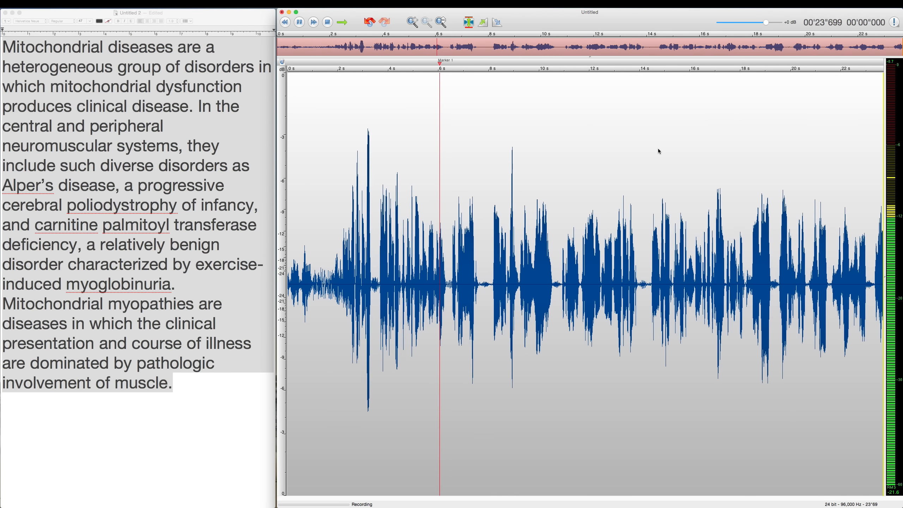
- Drop a marker at the reading mistake in the running recording, and stop and discard the take
key(m)
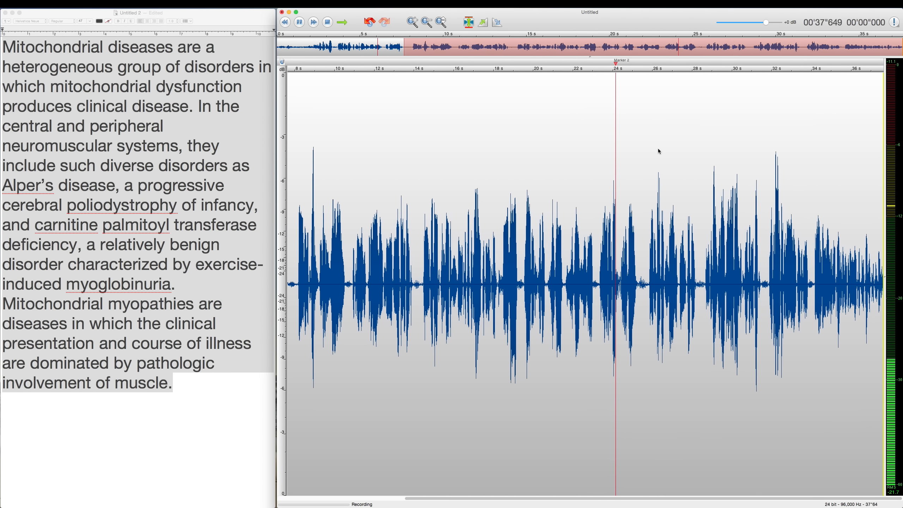
key(space)
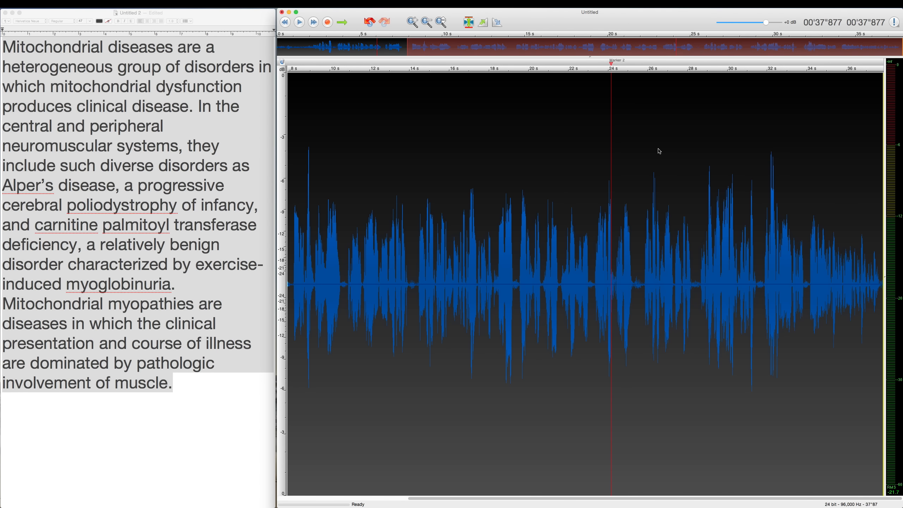
key(super+z)
- Record a fresh narration take of the mitochondrial diseases passage, about 42 s long, dropping a marker at the reading mistake
key(super+r)
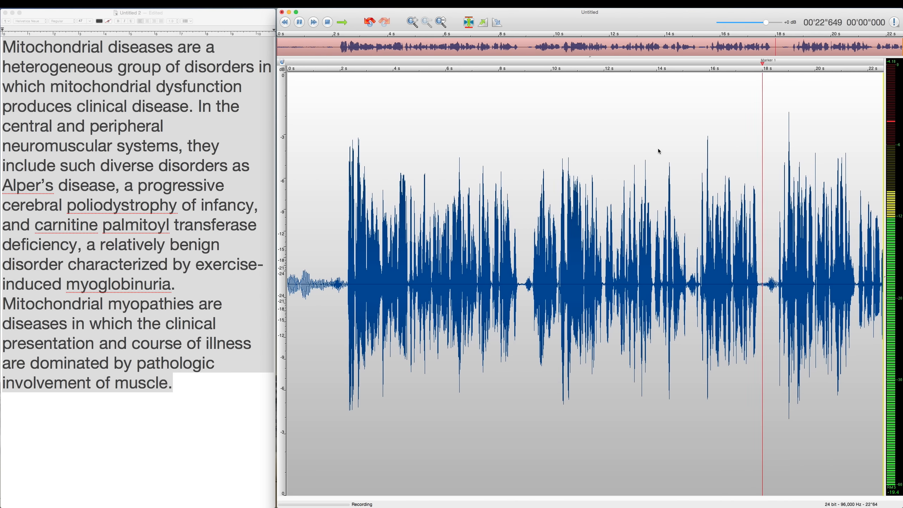
key(Return)
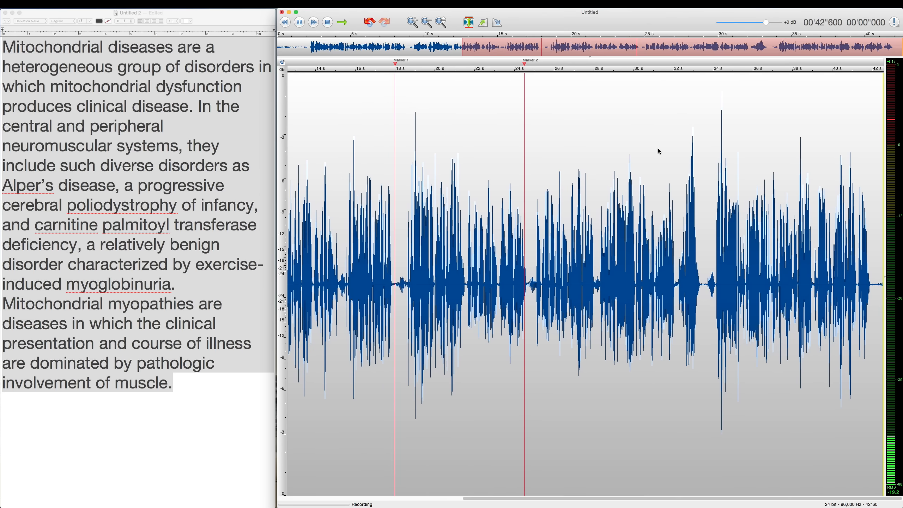
key(space)
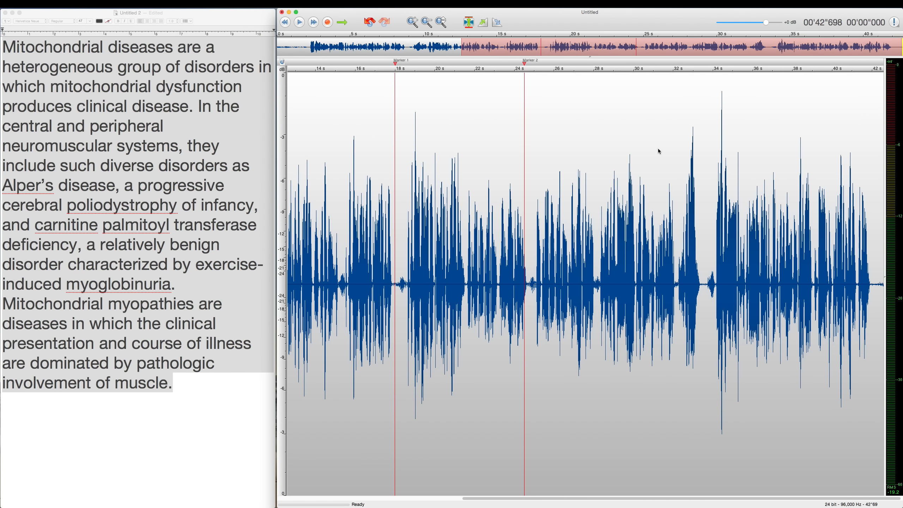
- Switch the system's sound output device to USB audio CODEC
drag(699, 47, 503, 51)
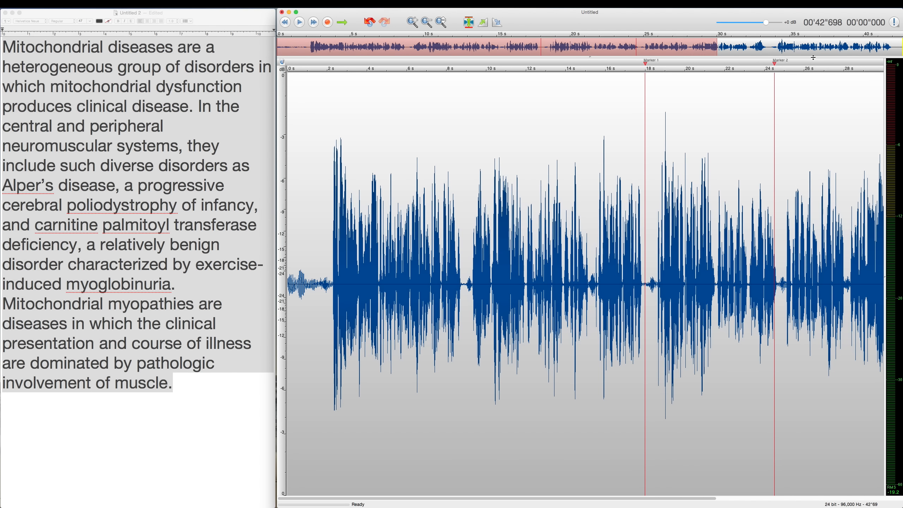
alt+click(818, 5)
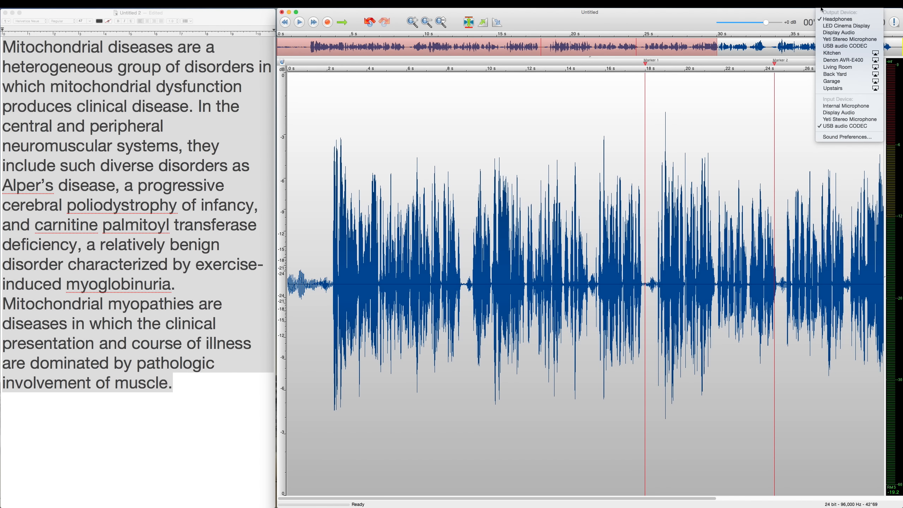
click(837, 46)
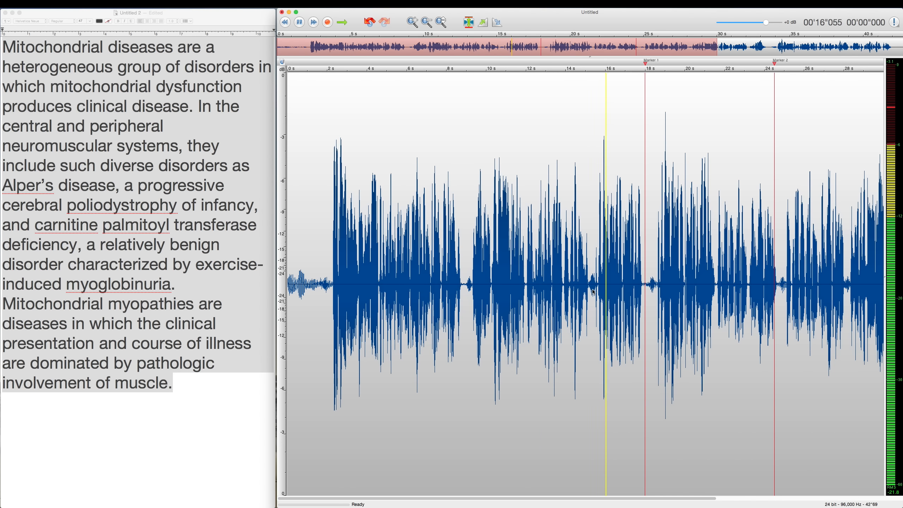
- Locate the misread phrase before the first marker by playback and delete the audio from about 15.5 s to 18.6 s
key(space)
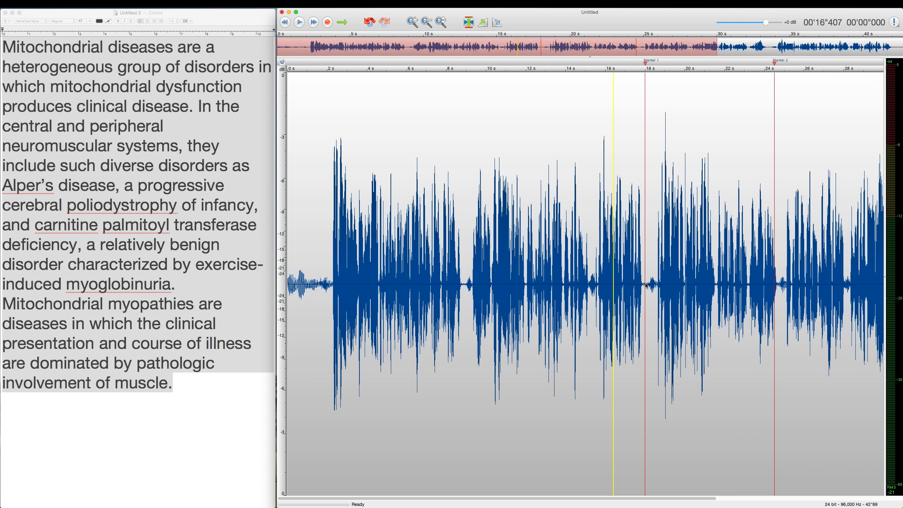
click(657, 285)
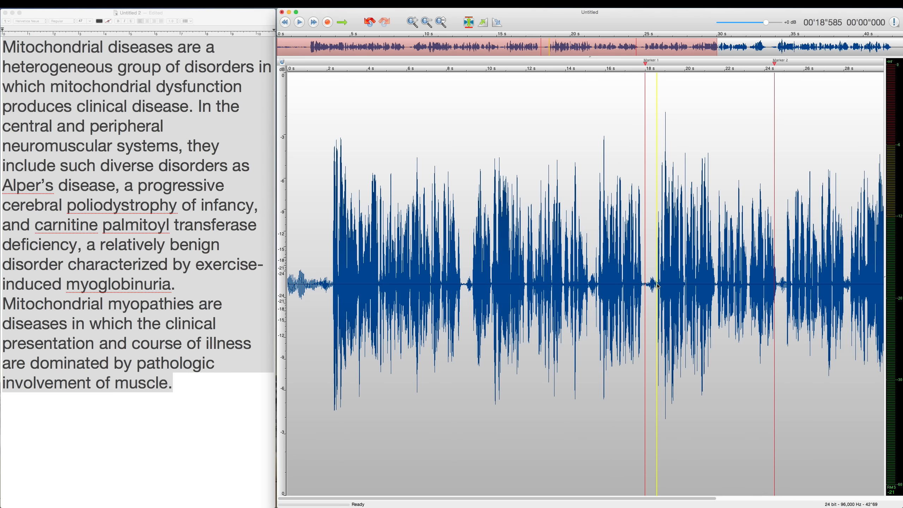
key(space)
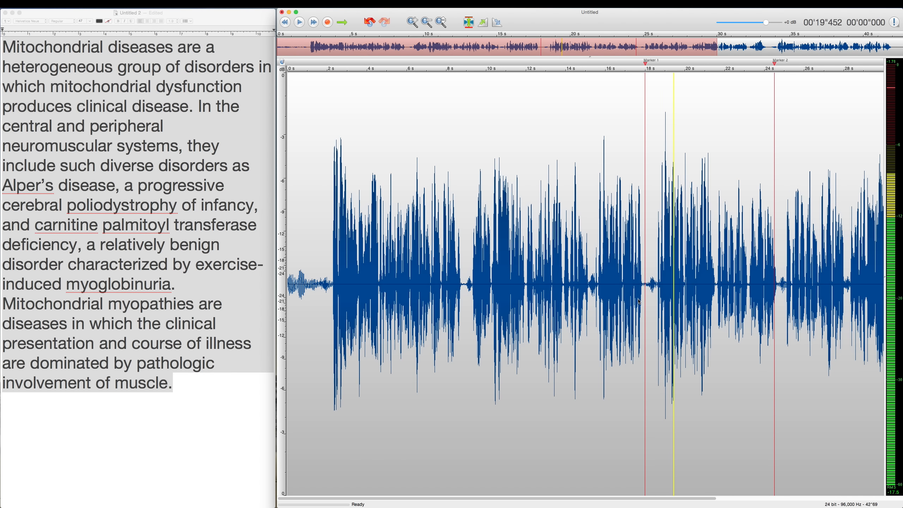
click(592, 287)
key(space)
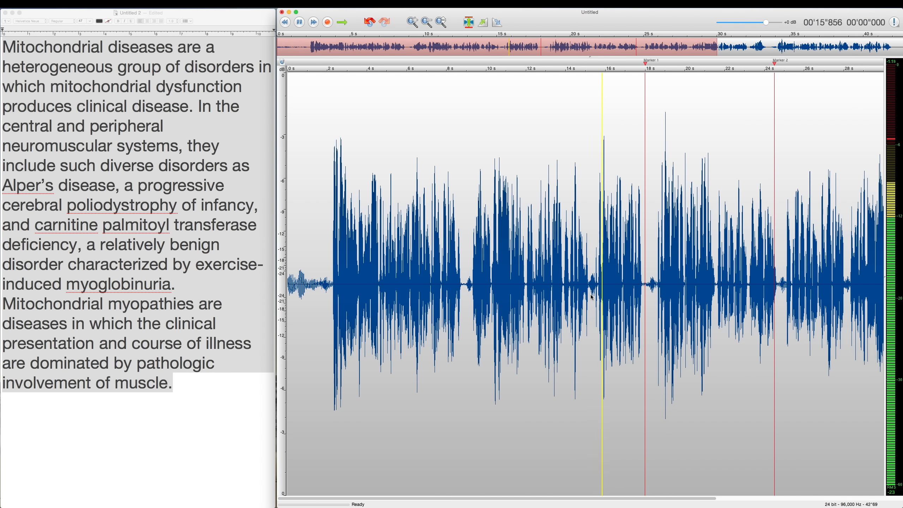
key(space)
mouse_move(594, 286)
mouse_down()
mouse_move(645, 293)
mouse_move(596, 301)
mouse_up()
scroll(625, 283, up, 5)
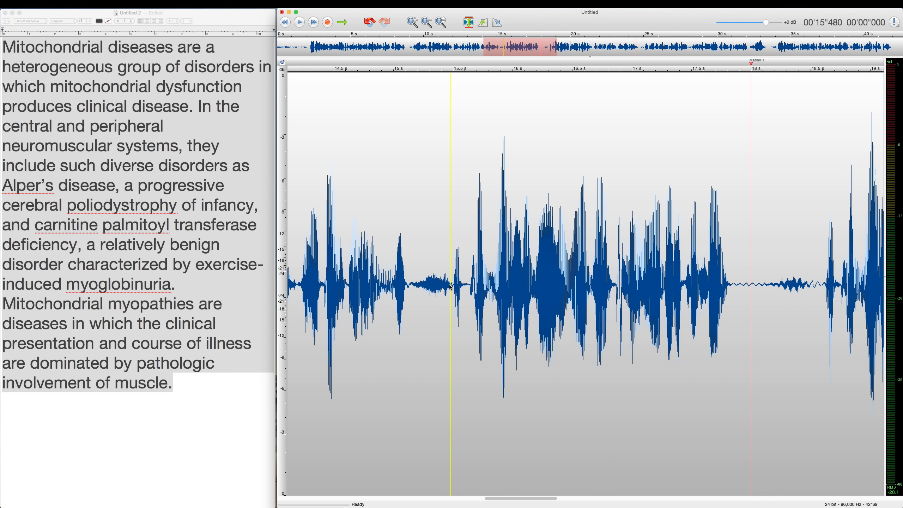
mouse_move(453, 286)
mouse_down()
mouse_move(754, 300)
mouse_move(822, 286)
mouse_up()
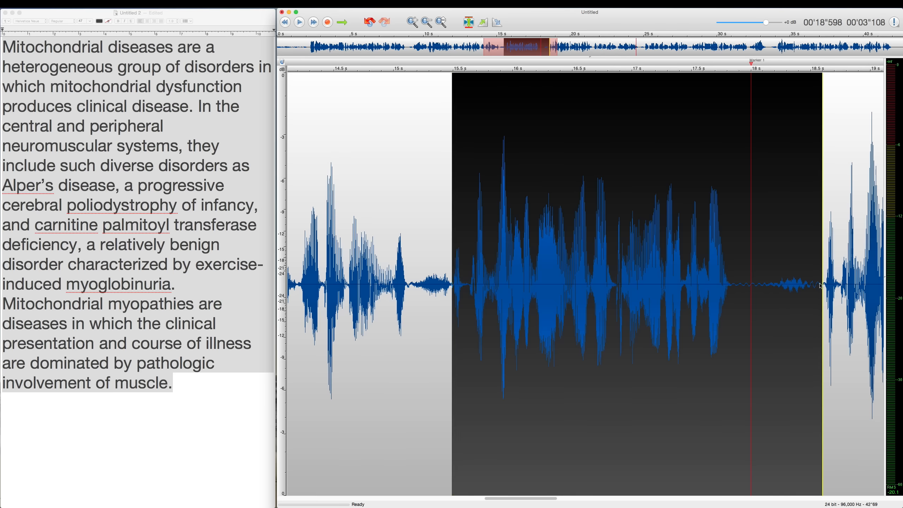
scroll(819, 285, down, 5)
key(Delete)
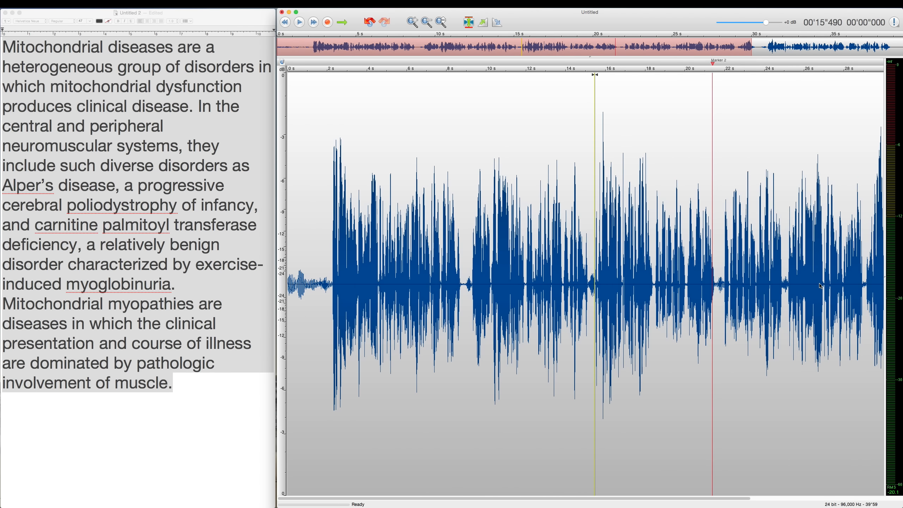
- Play the edited narration from about 9 s to check the first splice against the script
click(468, 287)
key(space)
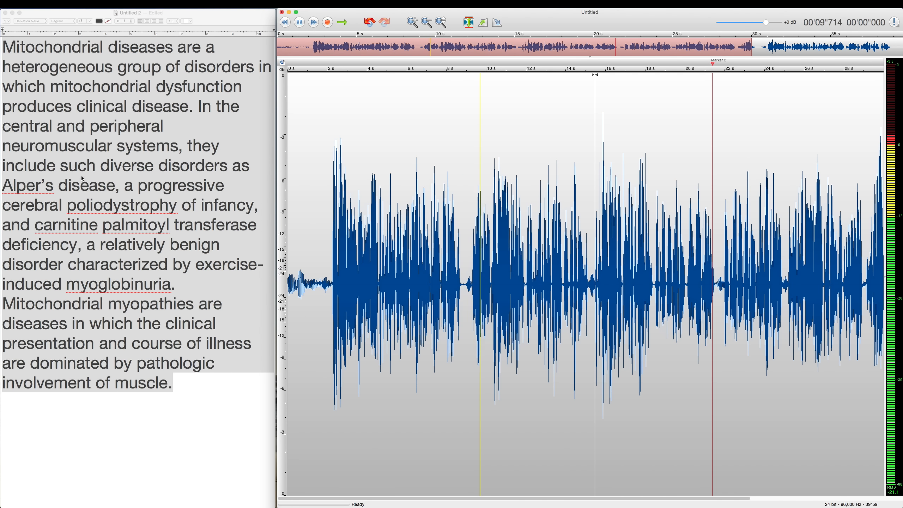
click(90, 158)
click(90, 158)
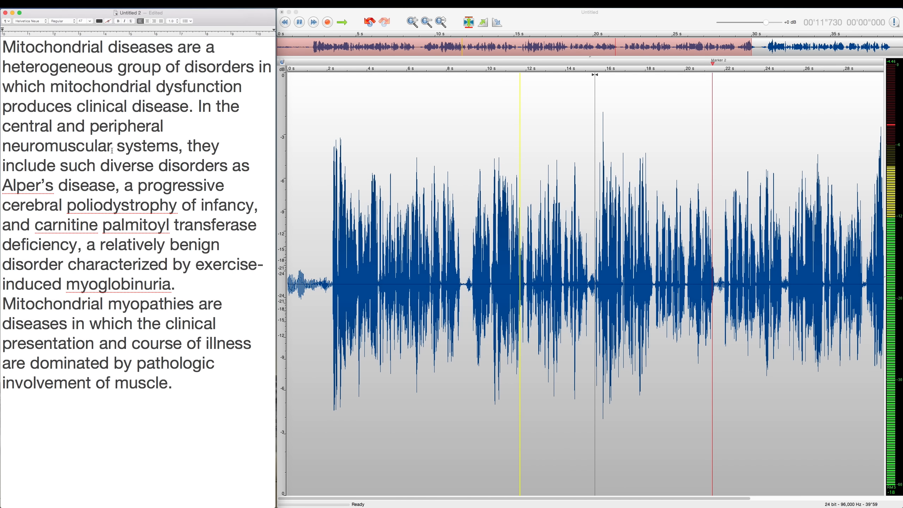
drag(187, 153, 218, 185)
key(BackSpace)
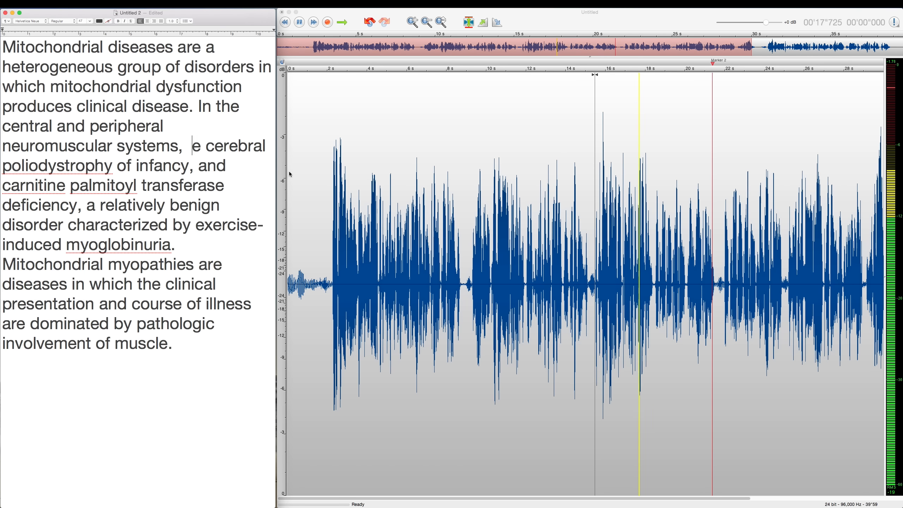
key(super+z)
key(super+z)
- Locate the misread phrase around the remaining marker by playback and delete the audio from about 18.5 s to 22 s
click(530, 199)
key(space)
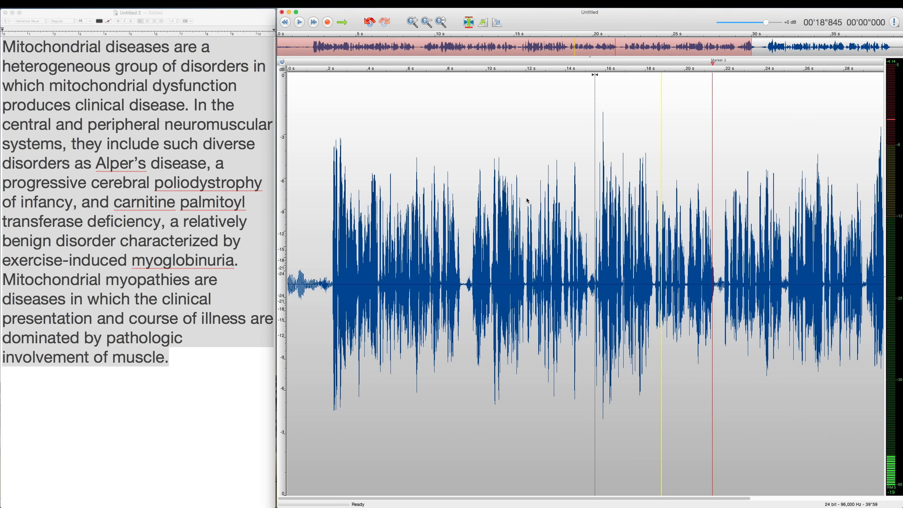
click(723, 283)
key(space)
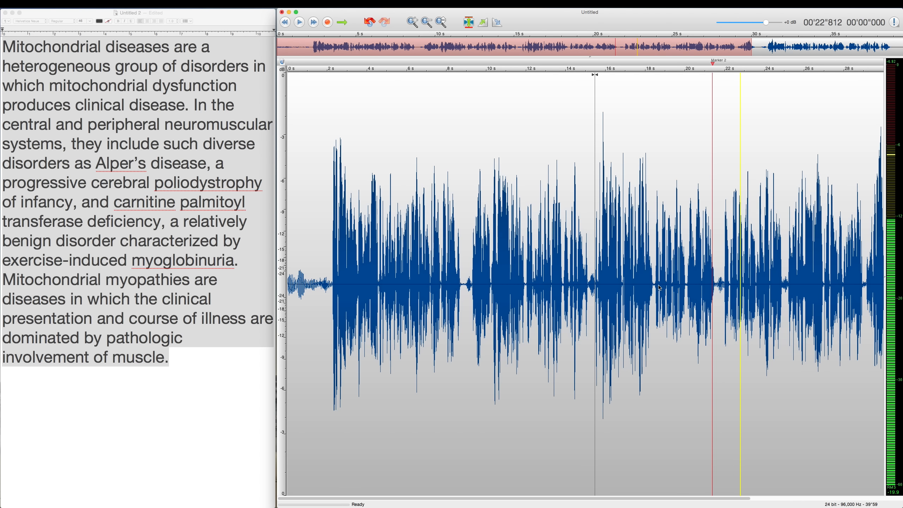
click(657, 298)
key(space)
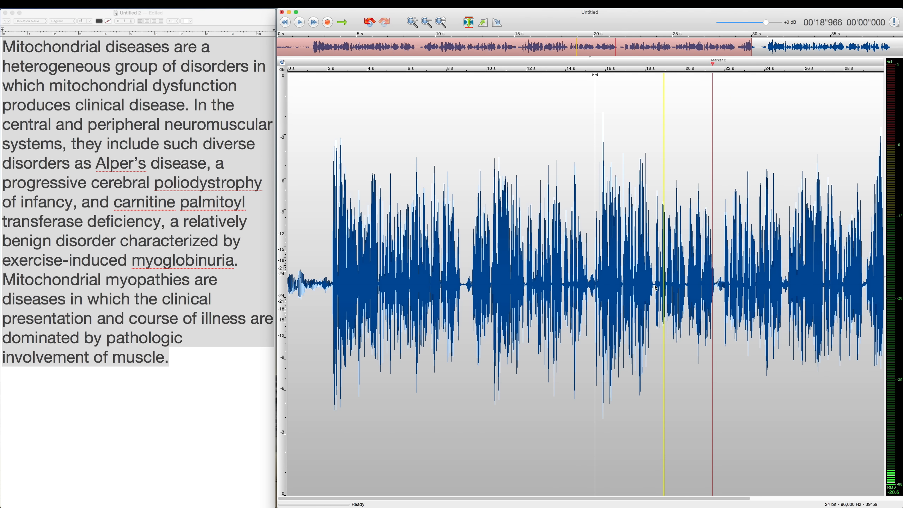
click(655, 290)
drag(655, 291, 721, 295)
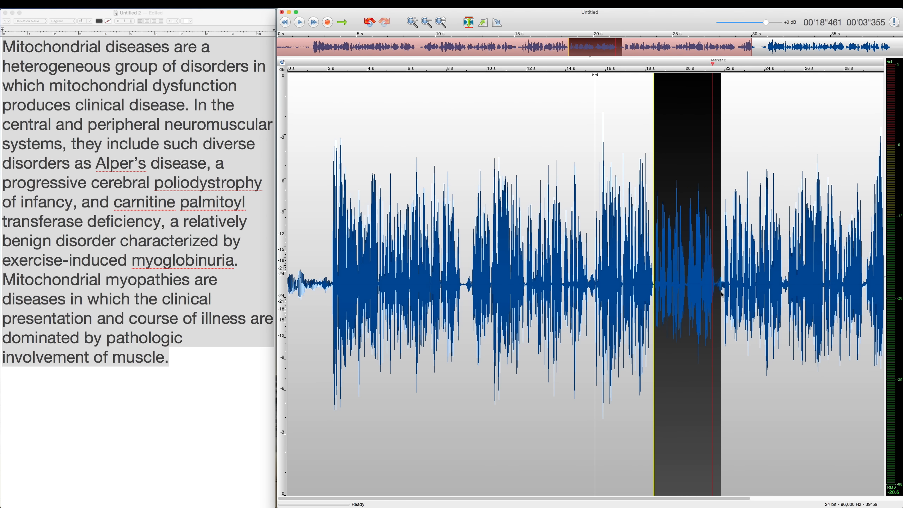
scroll(721, 294, up, 3)
scroll(721, 294, up, 2)
scroll(732, 290, down, 5)
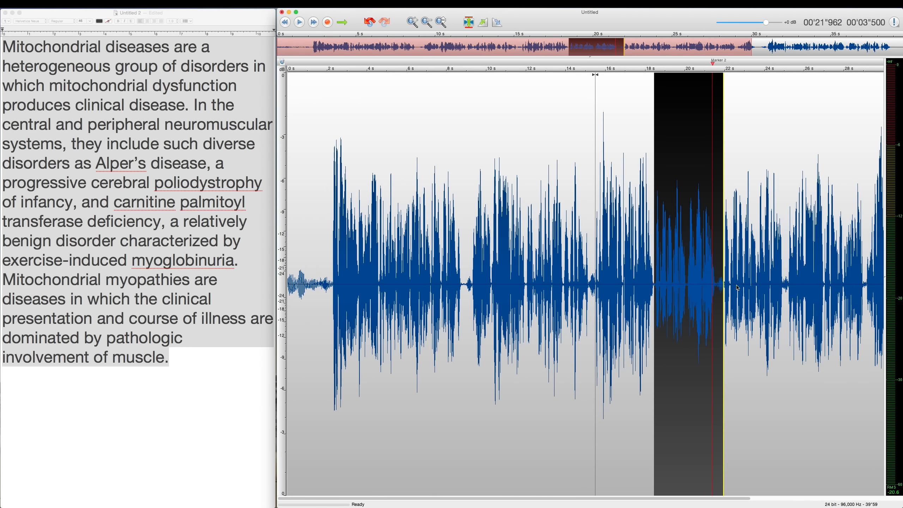
key(Escape)
- Play across the second splice and examine the waveform of the edited narration back to its beginning
key(space)
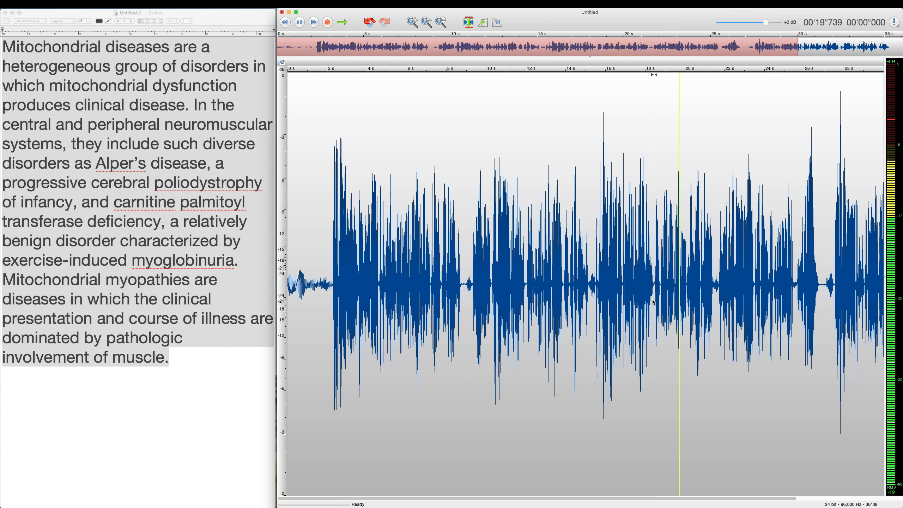
key(space)
scroll(529, 267, right, 8)
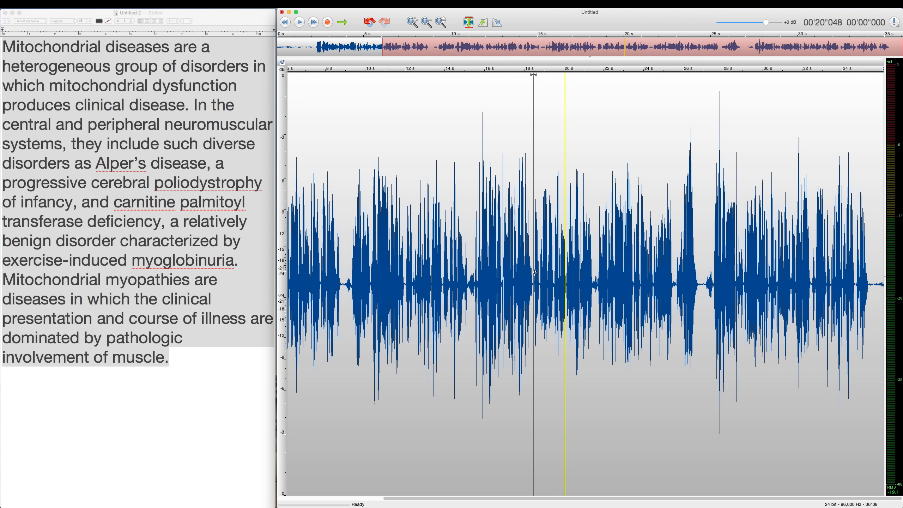
scroll(535, 271, left, 5)
scroll(534, 271, right, 5)
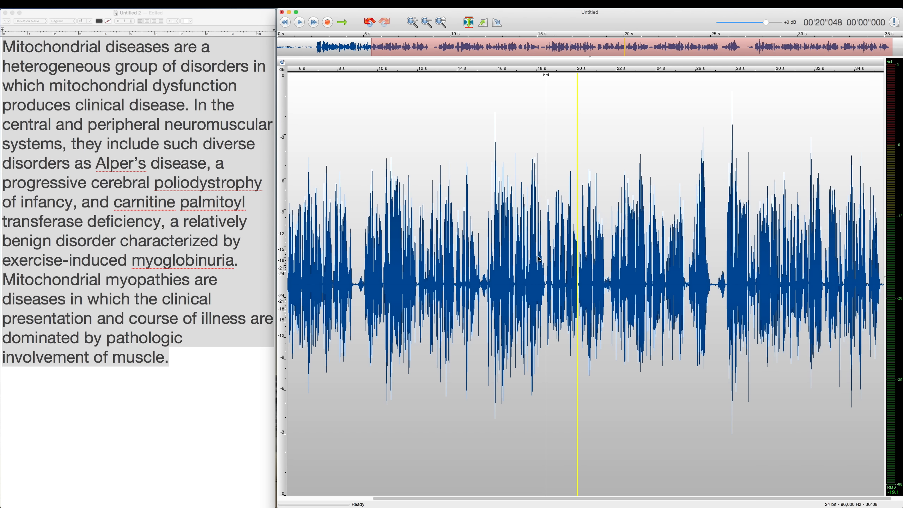
scroll(487, 222, down, 5)
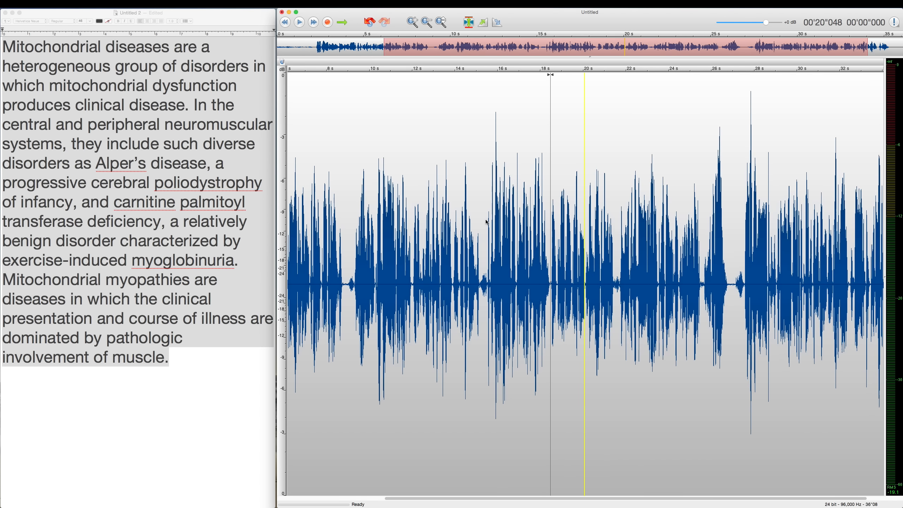
scroll(486, 224, up, 5)
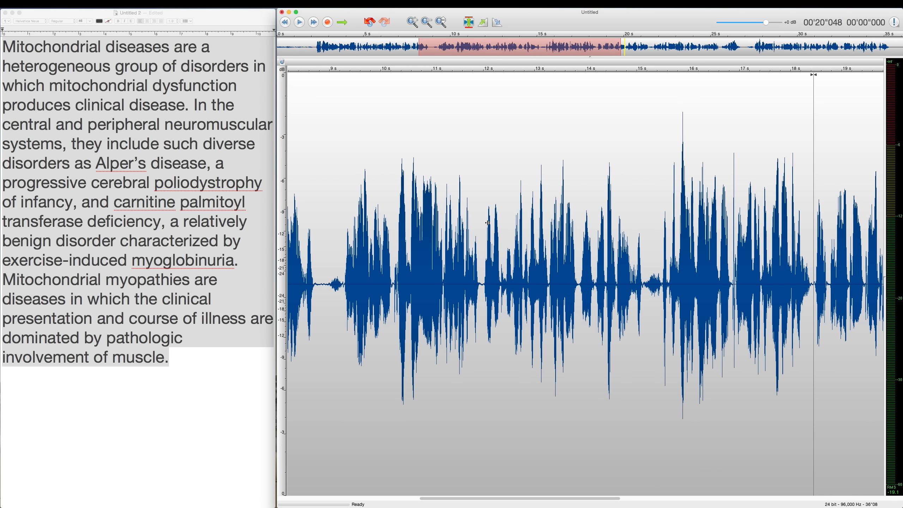
scroll(488, 224, up, 2)
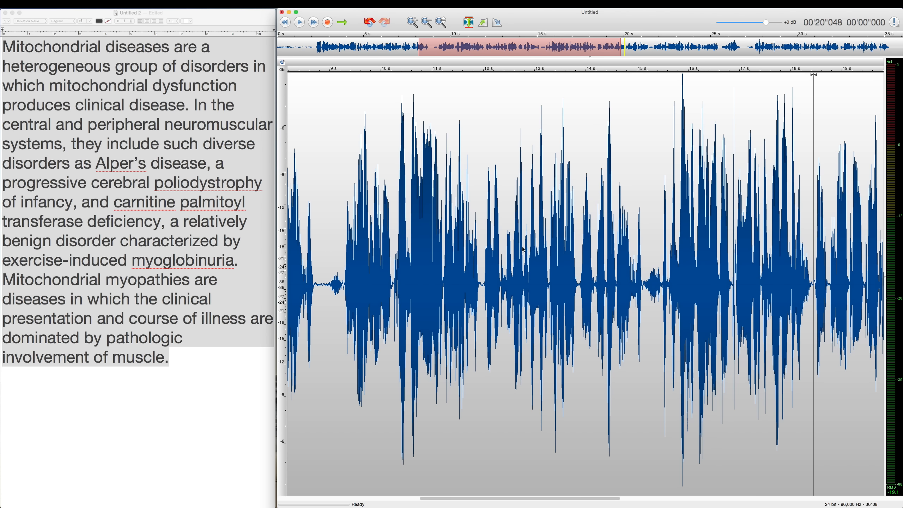
scroll(470, 252, left, 10)
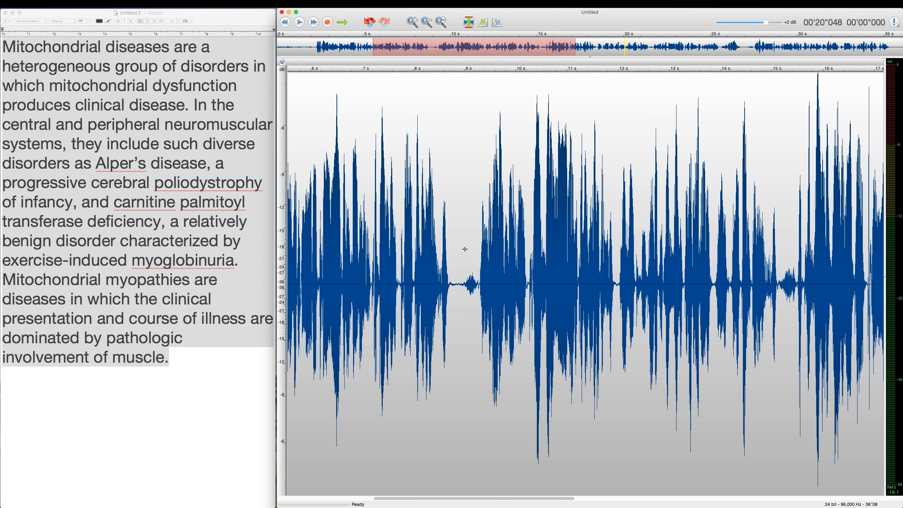
scroll(464, 250, left, 3)
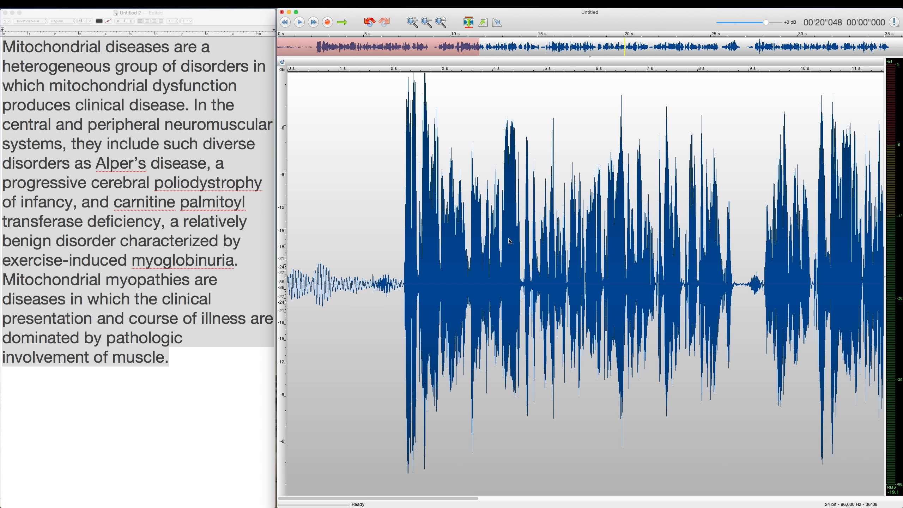
- Load the TB3 effect stack for the narration and bring its TB_Equalizer_v3 settings to the front
click(158, 6)
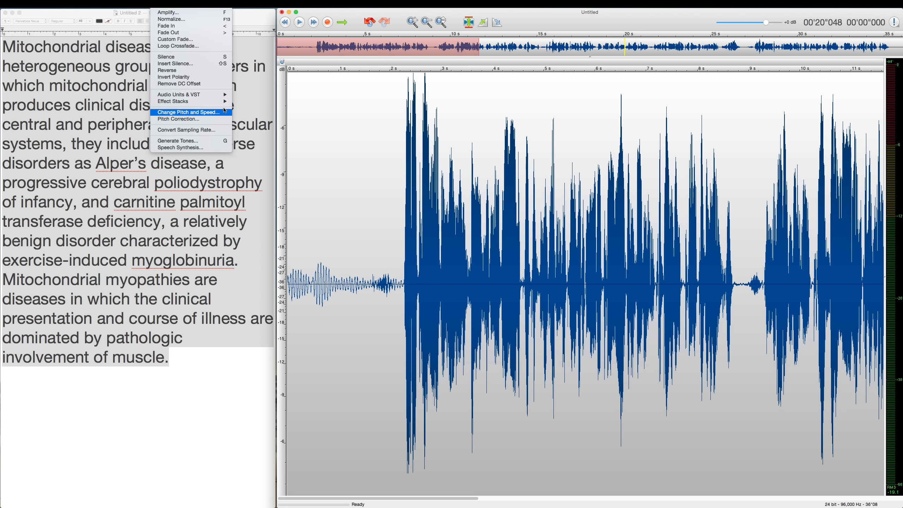
mouse_move(224, 102)
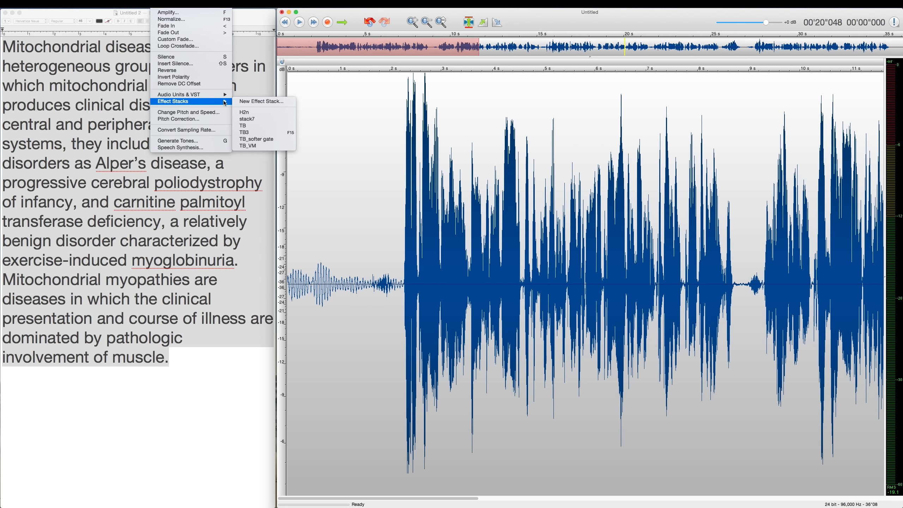
click(292, 134)
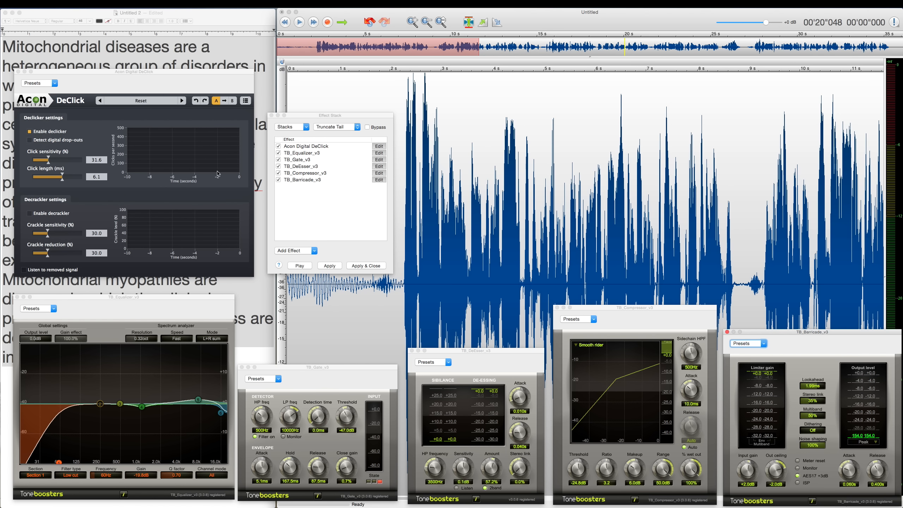
click(114, 304)
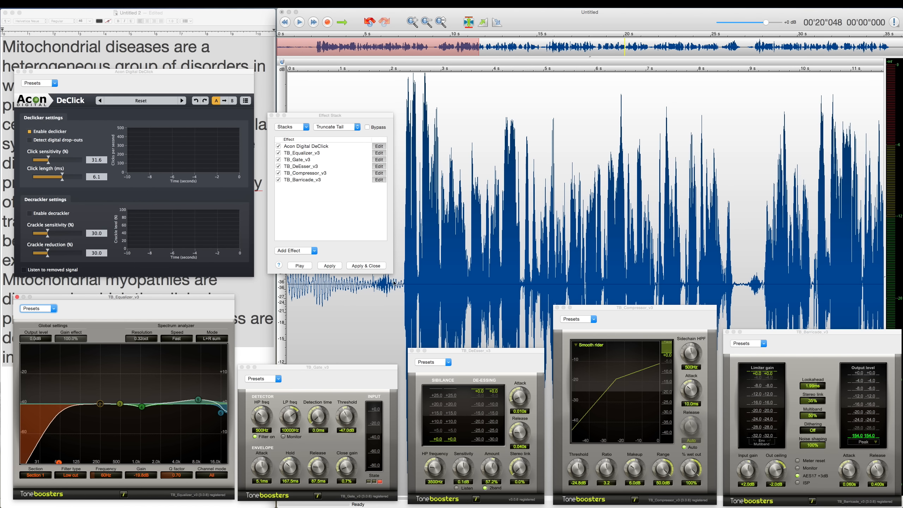
- Preview the effect stack from about 2.2 s into the narration and apply it to the whole recording
click(331, 265)
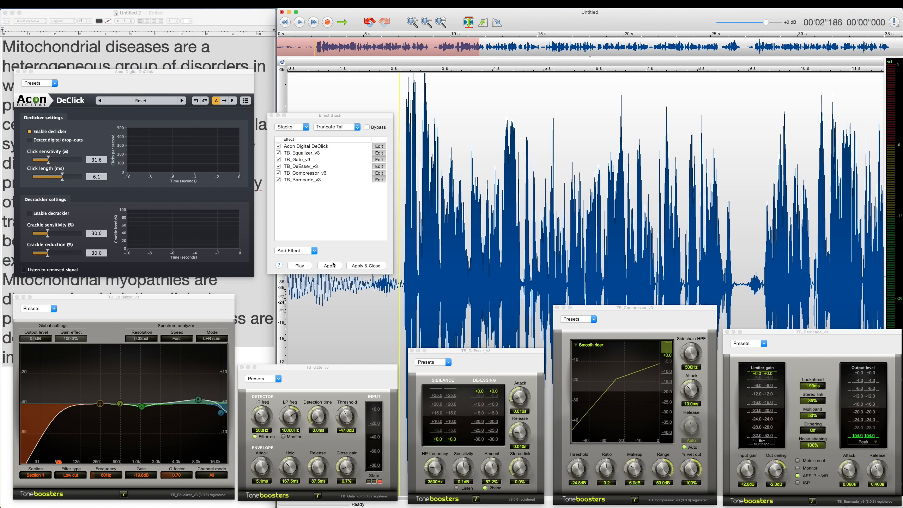
click(300, 265)
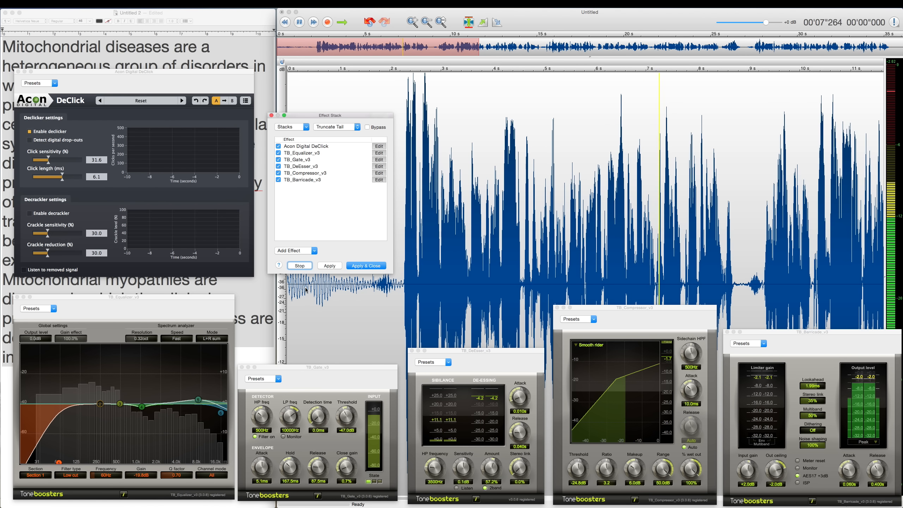
click(311, 266)
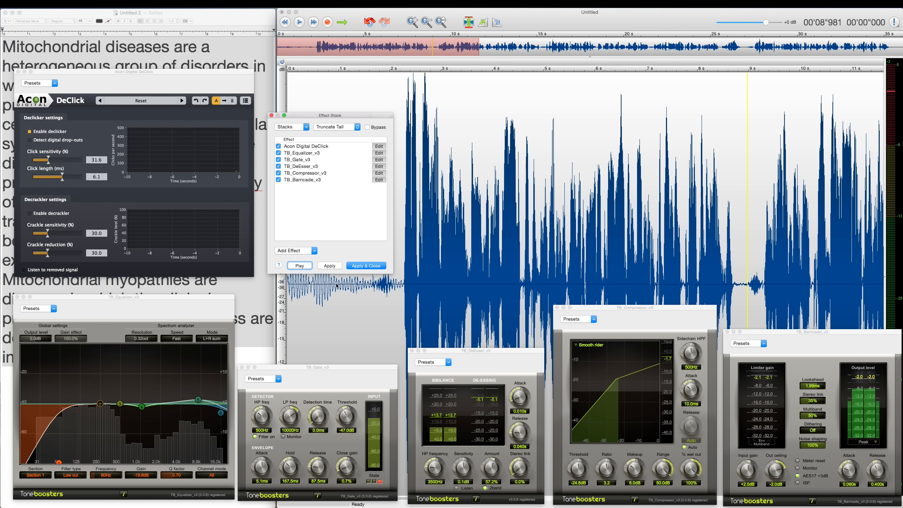
click(369, 266)
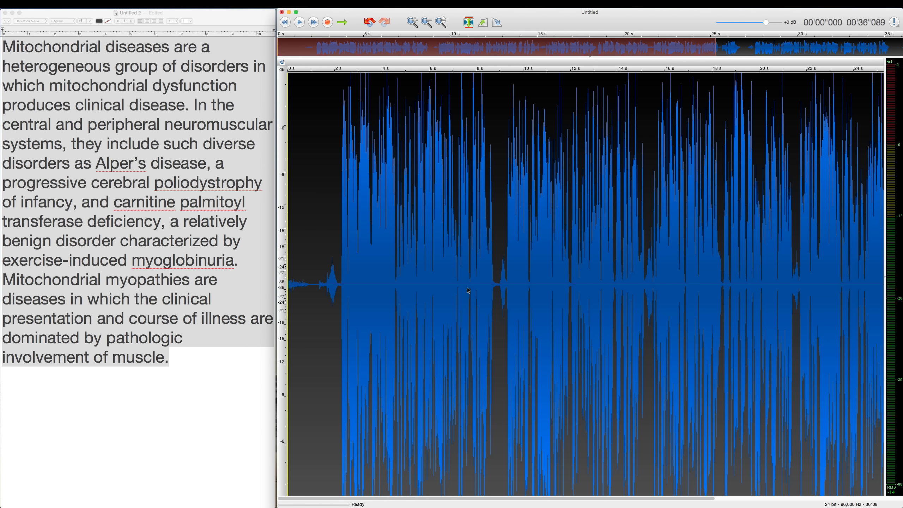
- Reopen the effect stack to check the output ceiling in TB_Barricade_v3 against the processed peaks, and close it without applying
scroll(467, 288, down, 3)
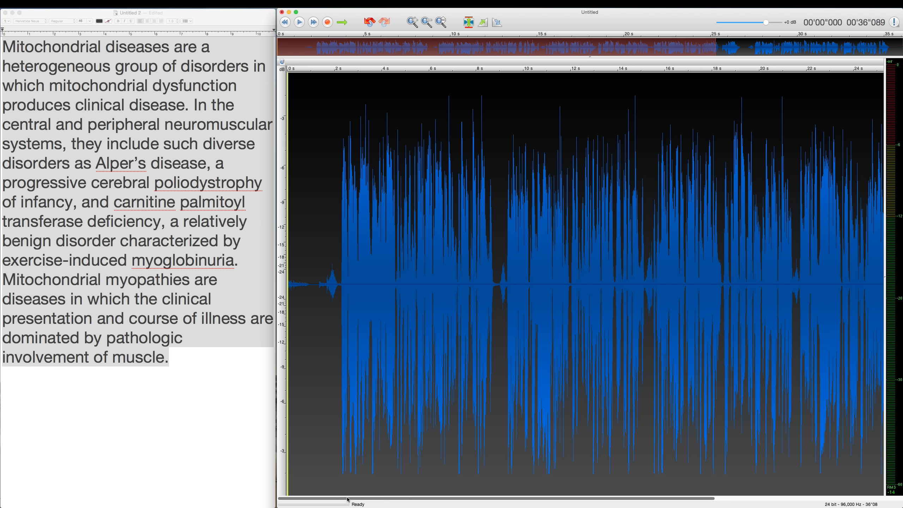
key(super+e)
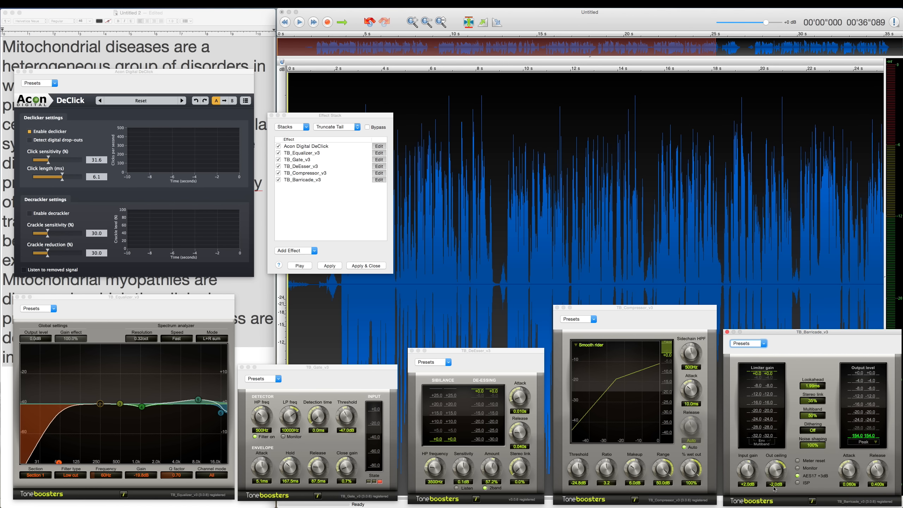
click(271, 115)
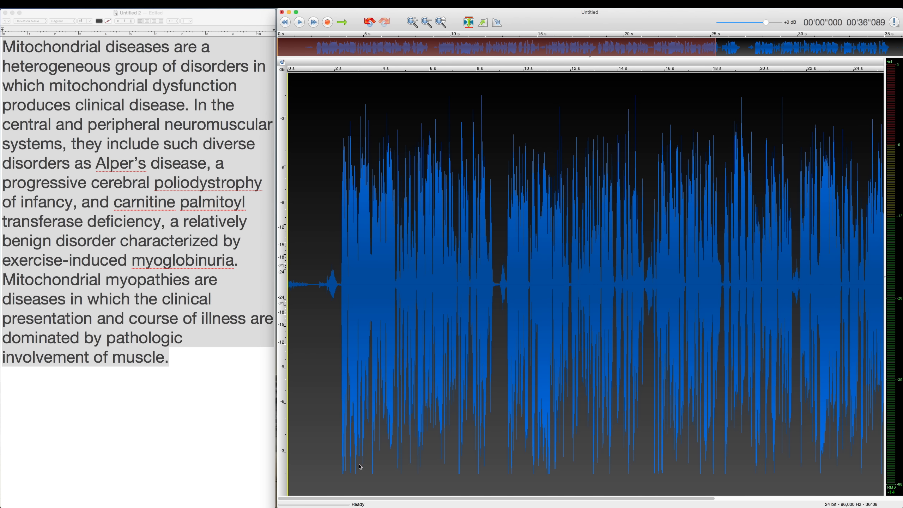
- Examine the processed waveform from its beginning to about 33 s and back for breaths and noise between phrases
click(332, 332)
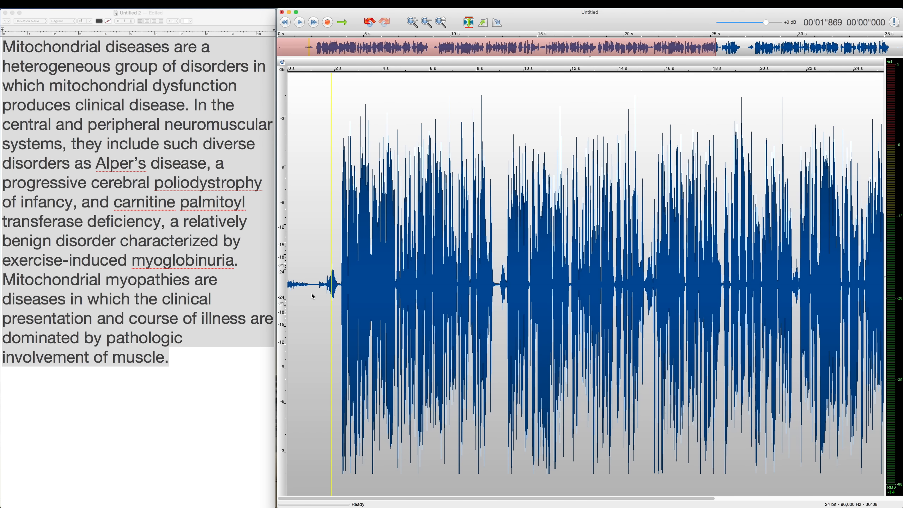
scroll(313, 296, up, 5)
scroll(307, 297, left, 2)
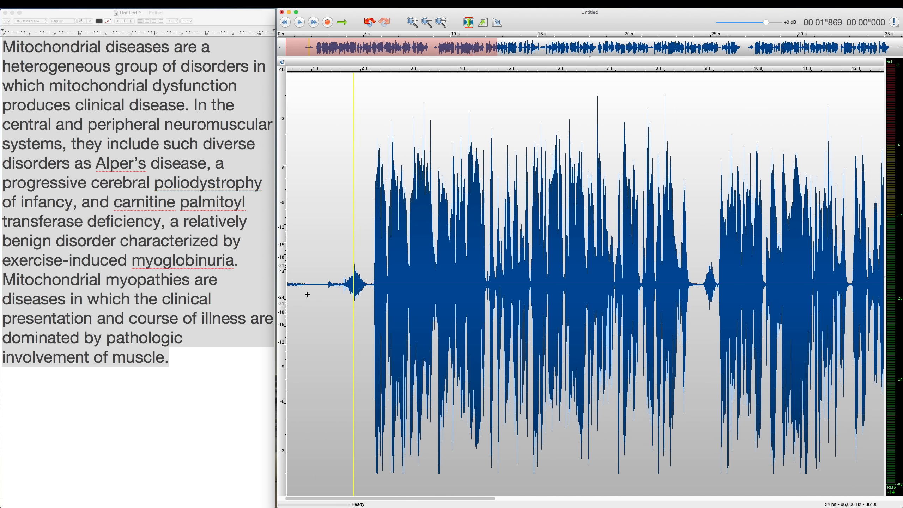
scroll(389, 299, right, 10)
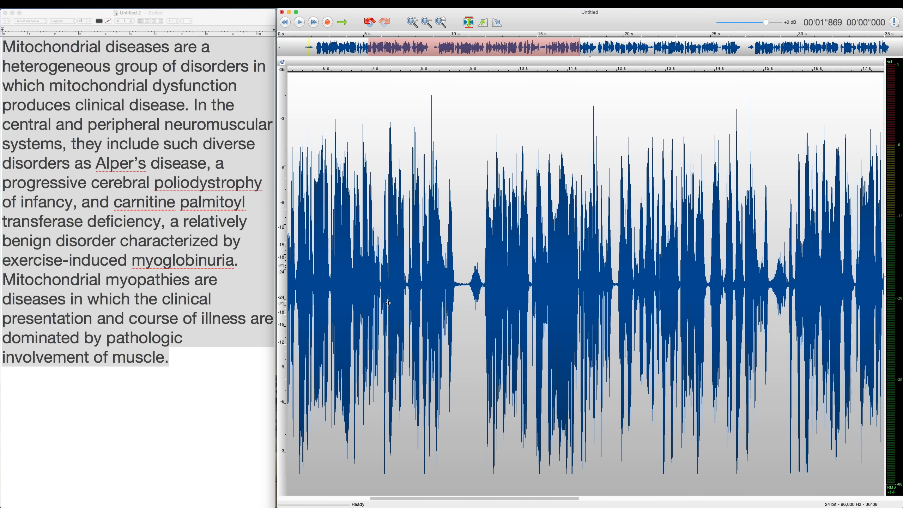
scroll(392, 304, right, 15)
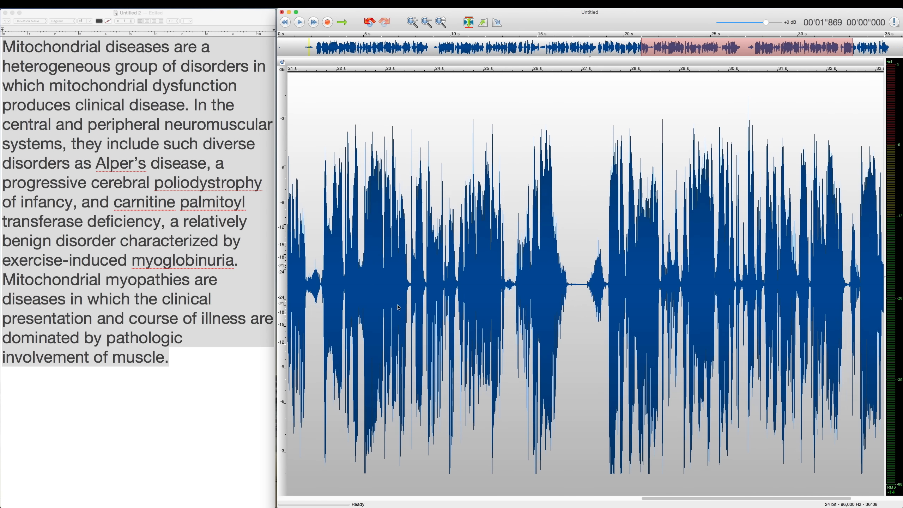
scroll(398, 307, left, 20)
scroll(399, 308, left, 8)
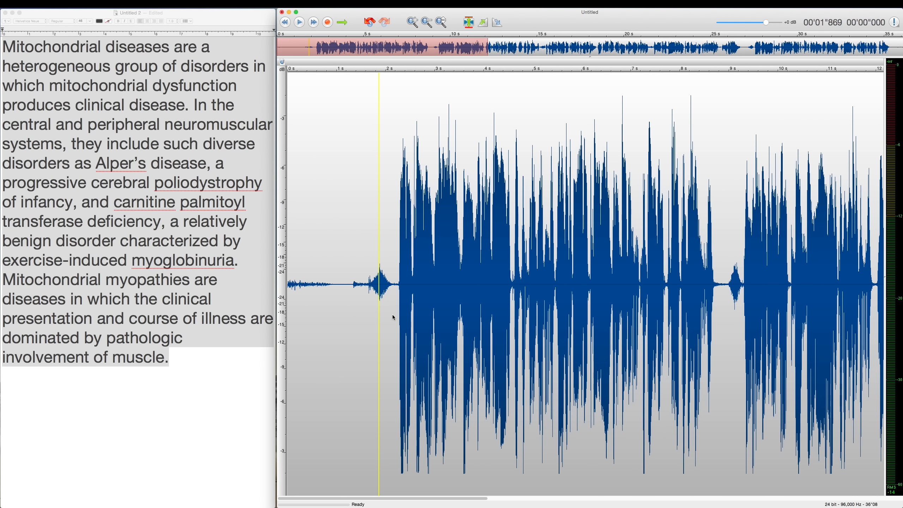
- Audition the noise before the first word and replace the first 2.2 s of the recording with 0.5 s of silence
click(350, 290)
key(space)
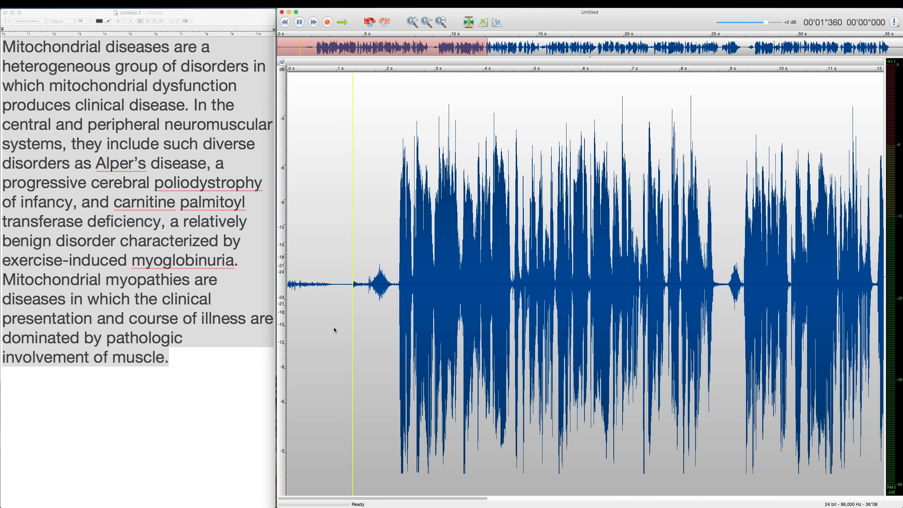
key(space)
drag(394, 290, 190, 290)
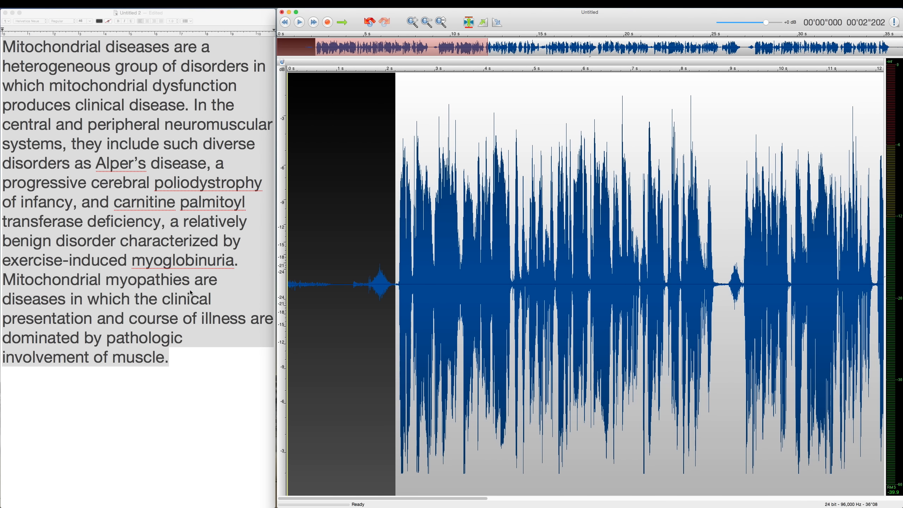
key(super+shift+i)
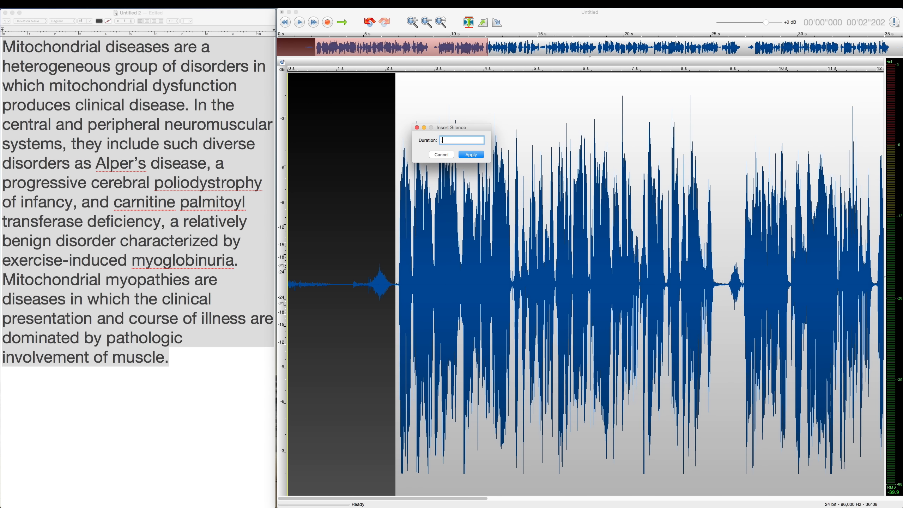
text(.5)
key(Return)
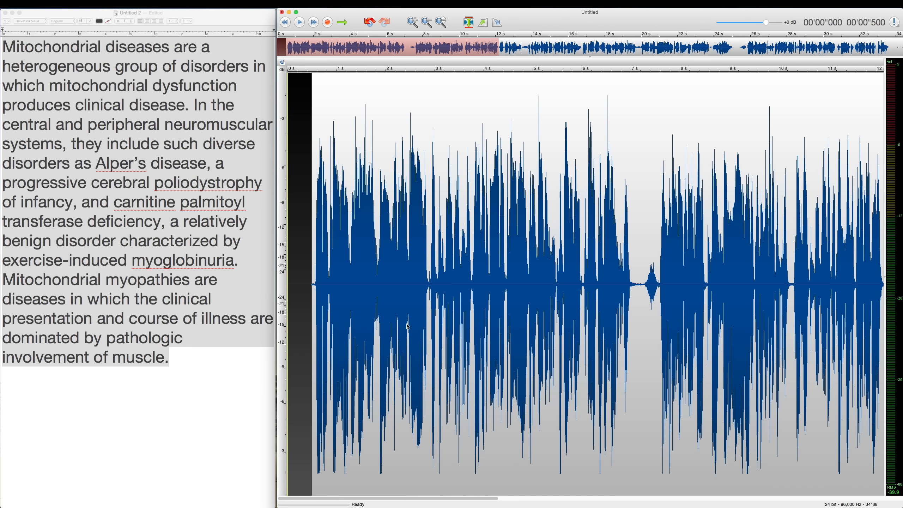
- Play the narration from about 2.6 s to 3.5 s to check the small sounds between the words
click(430, 299)
click(442, 294)
scroll(427, 294, up, 2)
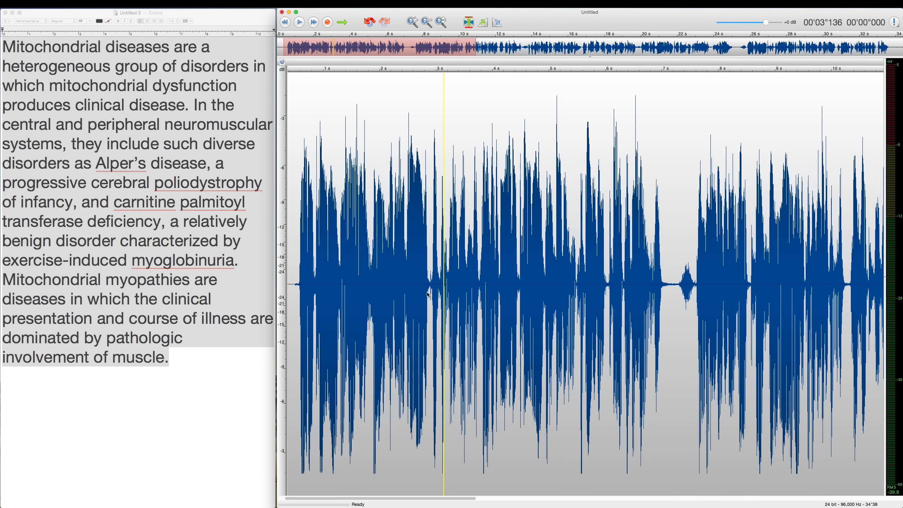
scroll(428, 295, up, 3)
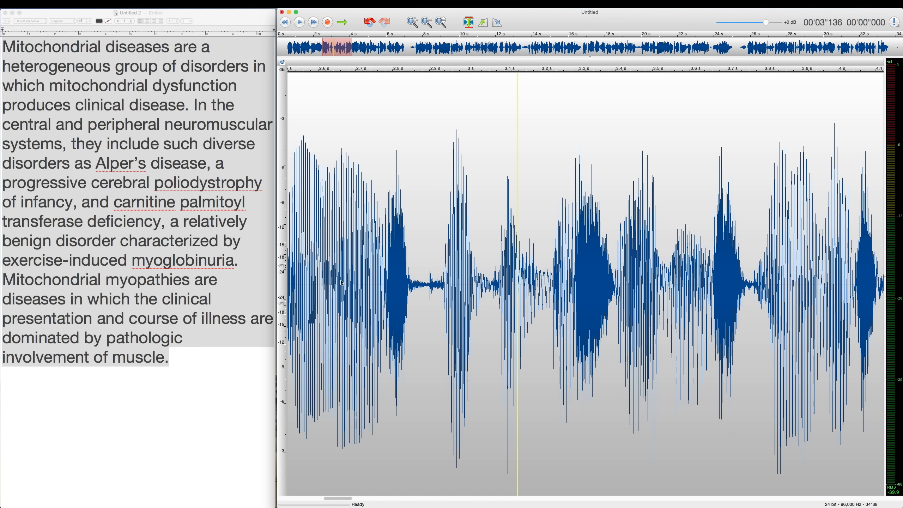
click(329, 285)
key(space)
key(space)
scroll(330, 291, down, 1)
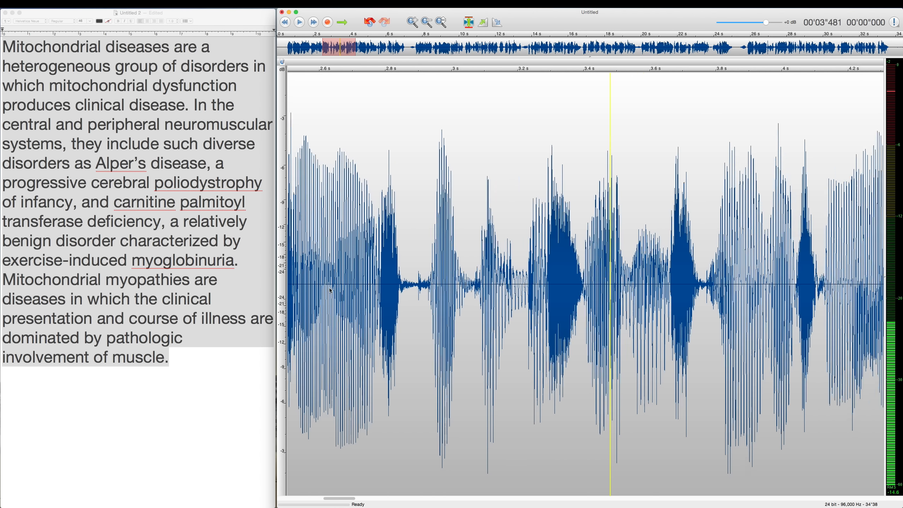
- Locate the breath between the first two sentences by playback and silence the audio from about 7.3 s to 7.6 s
scroll(329, 291, down, 4)
scroll(406, 299, right, 4)
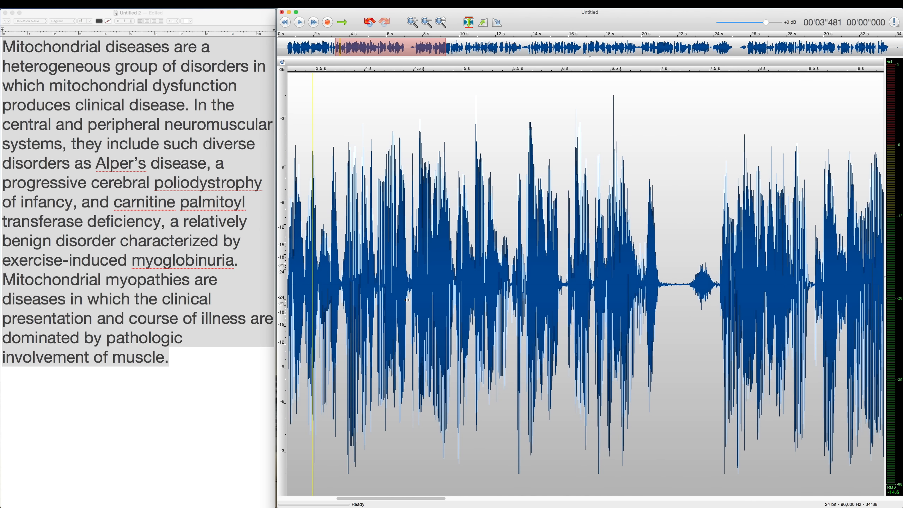
scroll(407, 300, right, 3)
click(591, 292)
key(space)
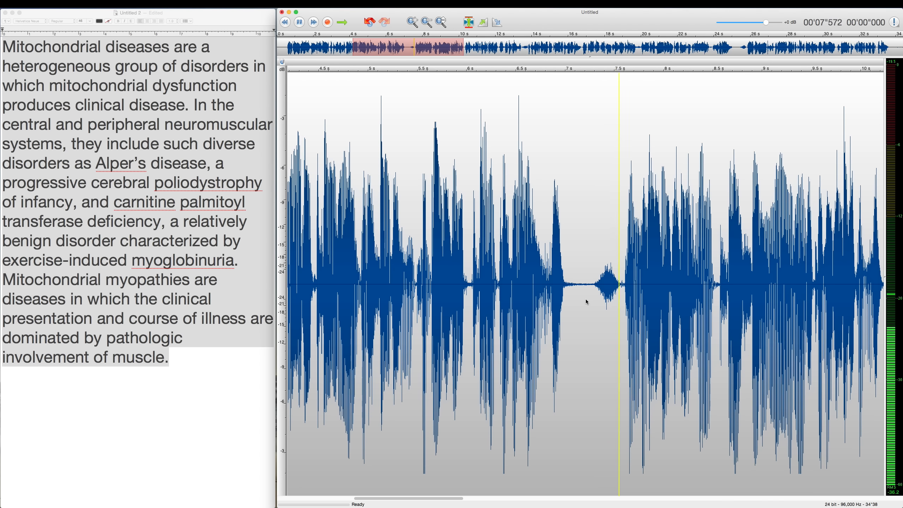
key(space)
scroll(633, 292, up, 5)
drag(647, 292, 469, 320)
scroll(460, 349, down, 5)
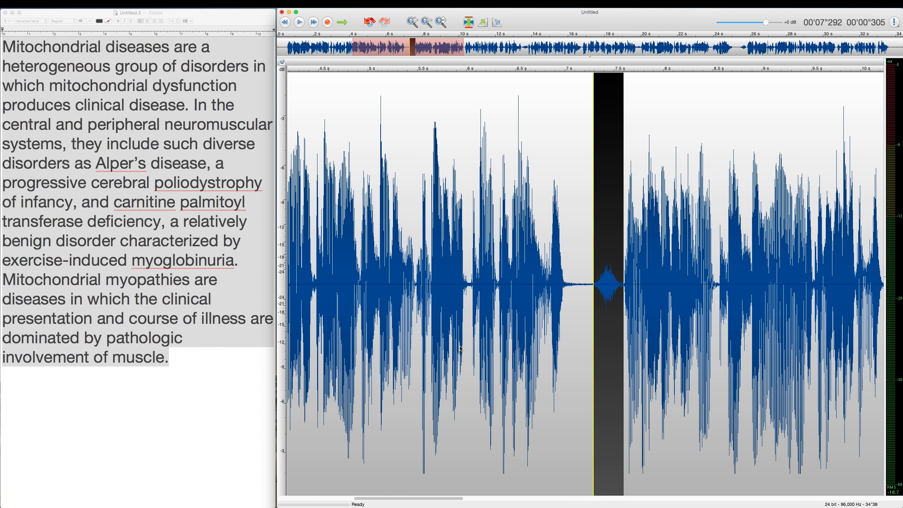
key(super+BackSpace)
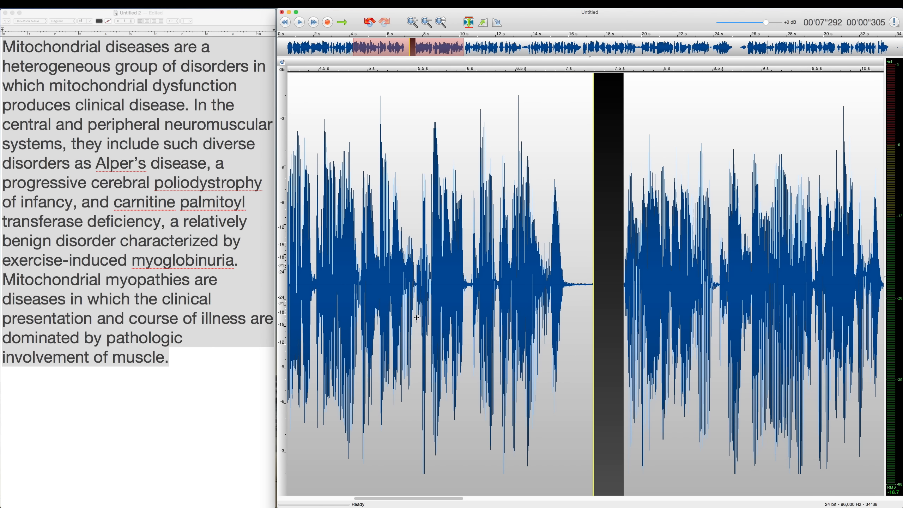
- Play the passage around the breath at about 13.5 s, first from just before it and again from about 11.4 s
scroll(406, 331, right, 10)
scroll(419, 319, right, 10)
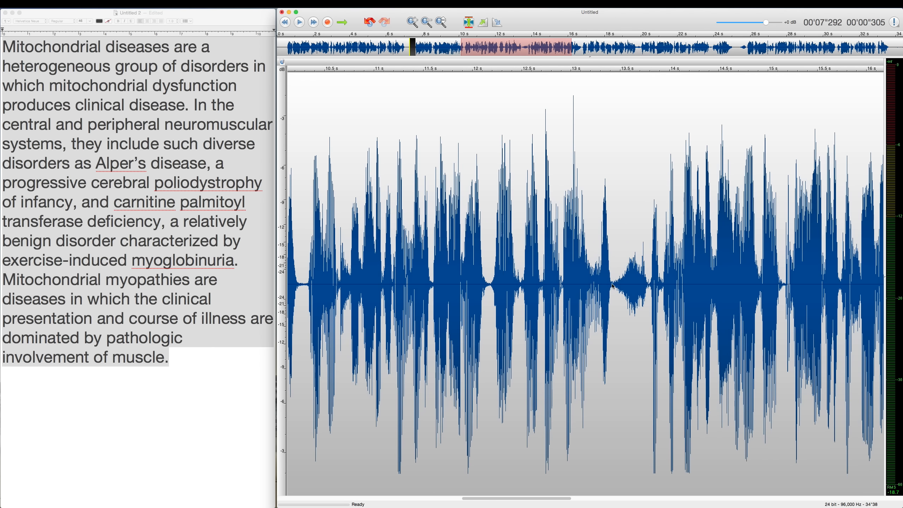
click(611, 288)
key(space)
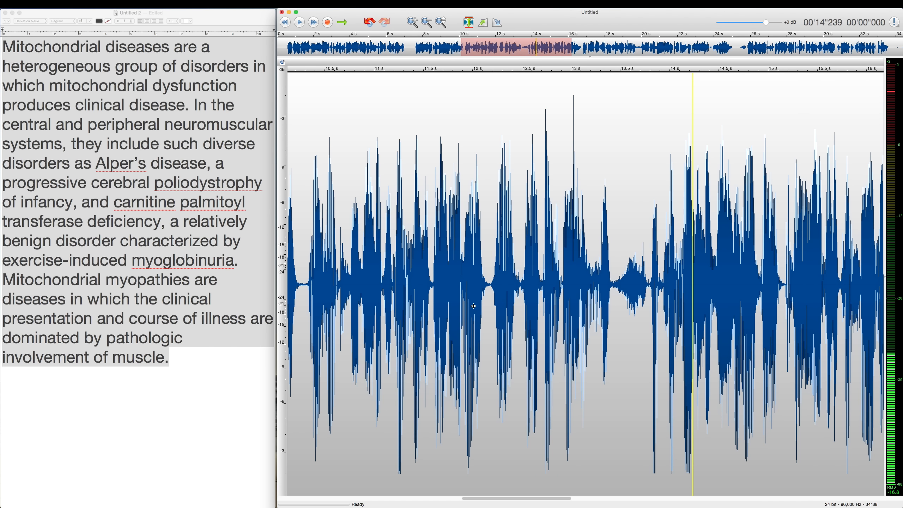
scroll(472, 307, right, 3)
scroll(435, 301, down, 3)
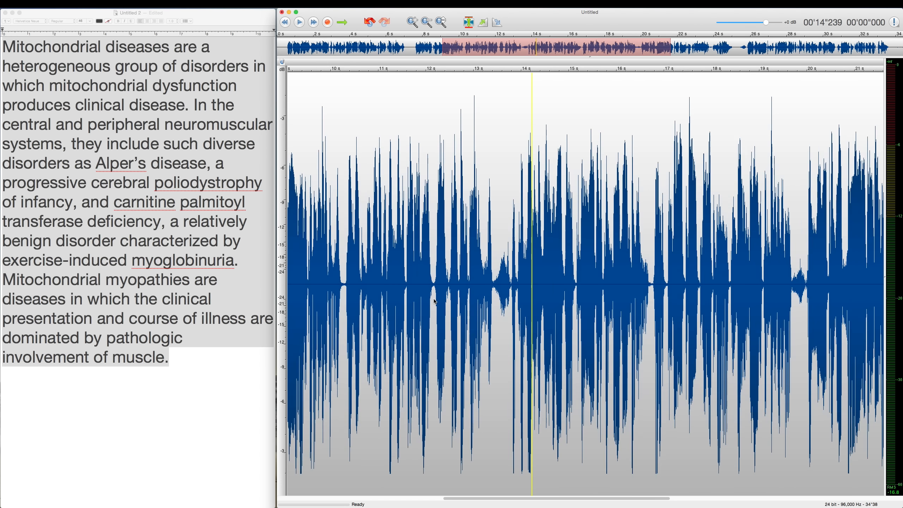
scroll(395, 299, right, 1)
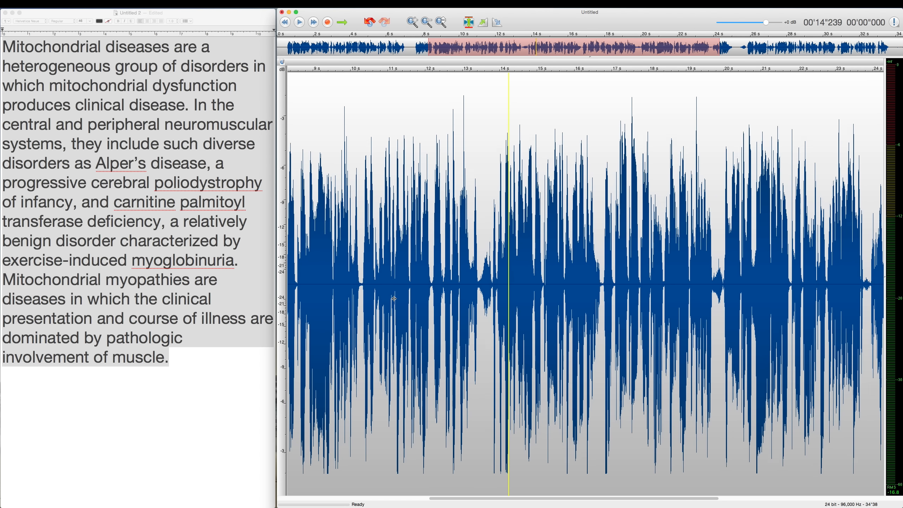
click(408, 289)
key(space)
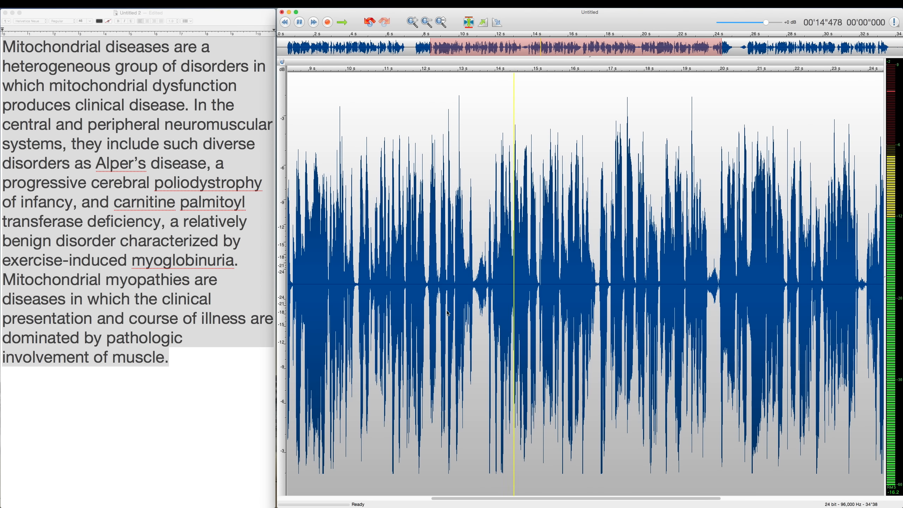
key(space)
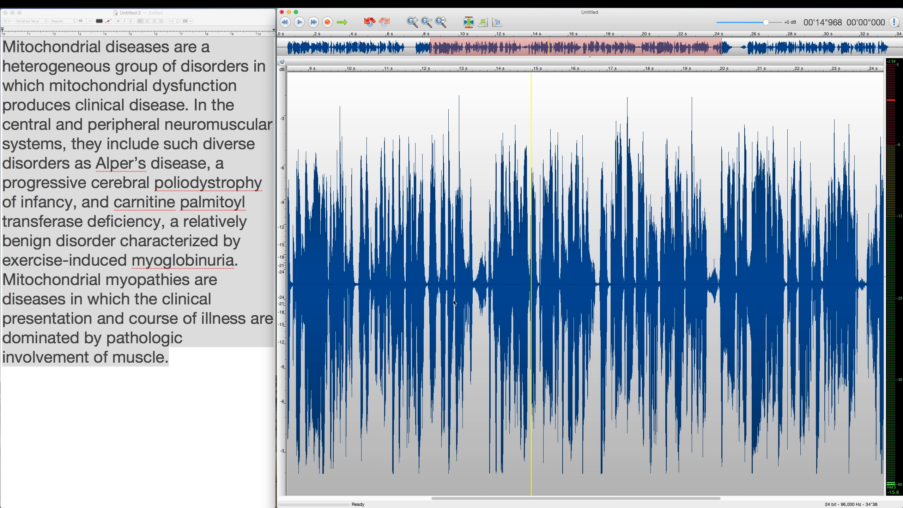
- Lower the breath from about 13.4 s to 13.8 s with Amplify at a gain of -6 dB
scroll(474, 290, up, 10)
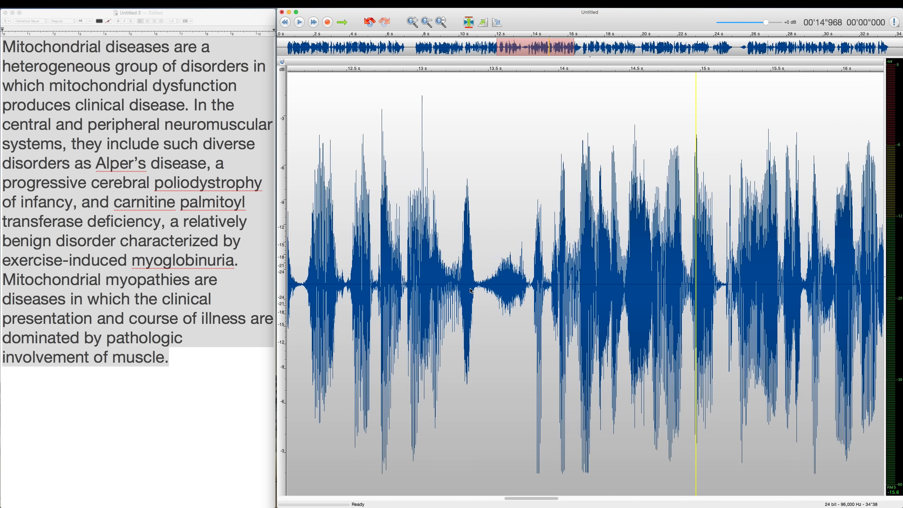
drag(584, 288, 483, 295)
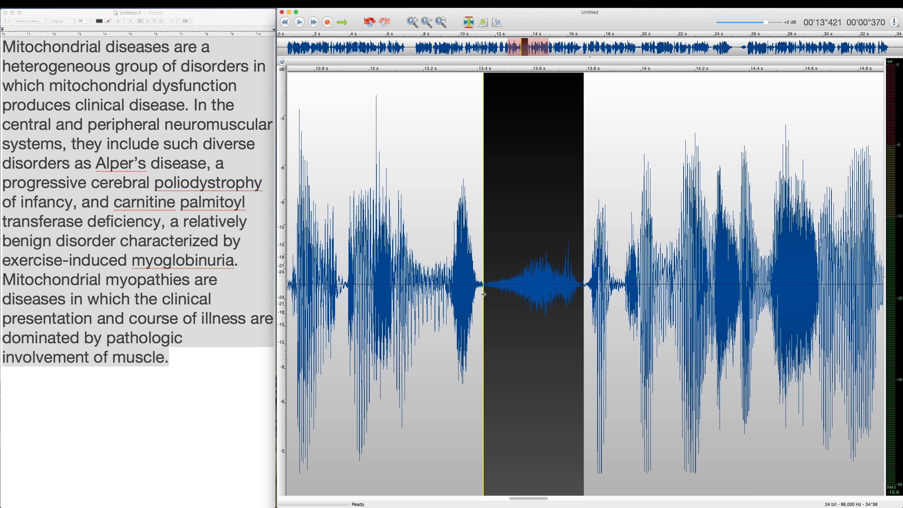
key(super+shift+a)
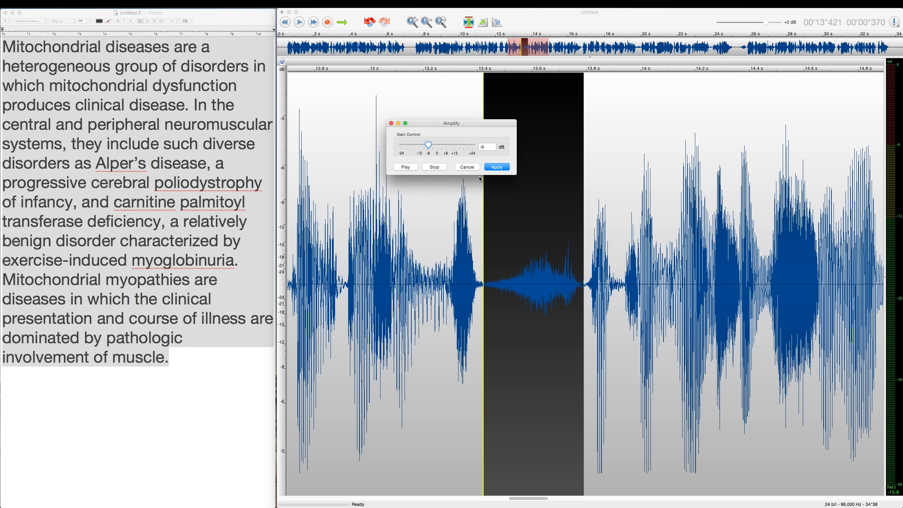
click(497, 168)
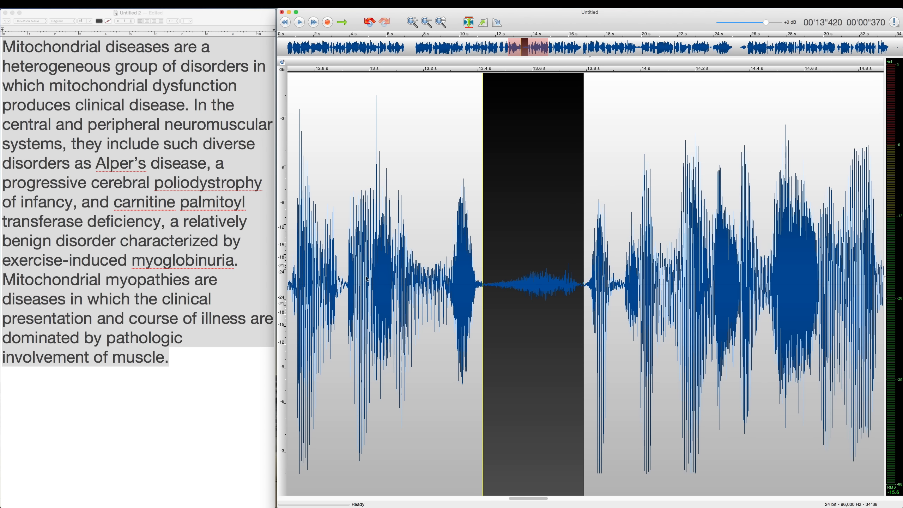
- Play the passage from about 12.8 s to check the softened breath at about 13.5 s
click(344, 284)
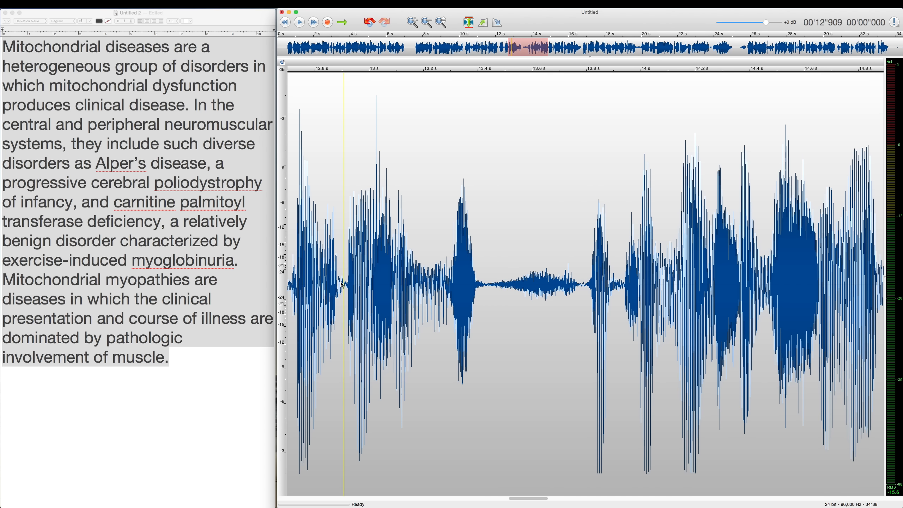
scroll(336, 282, down, 2)
click(320, 288)
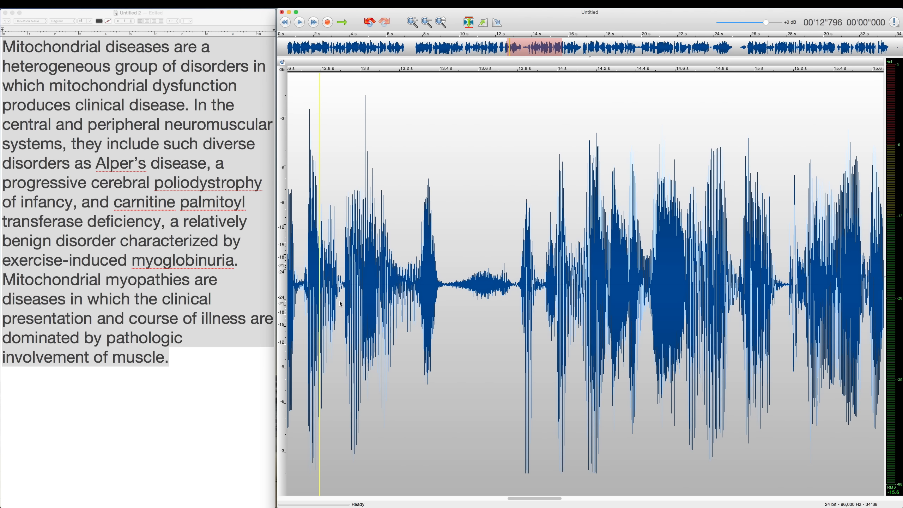
key(space)
scroll(330, 289, down, 2)
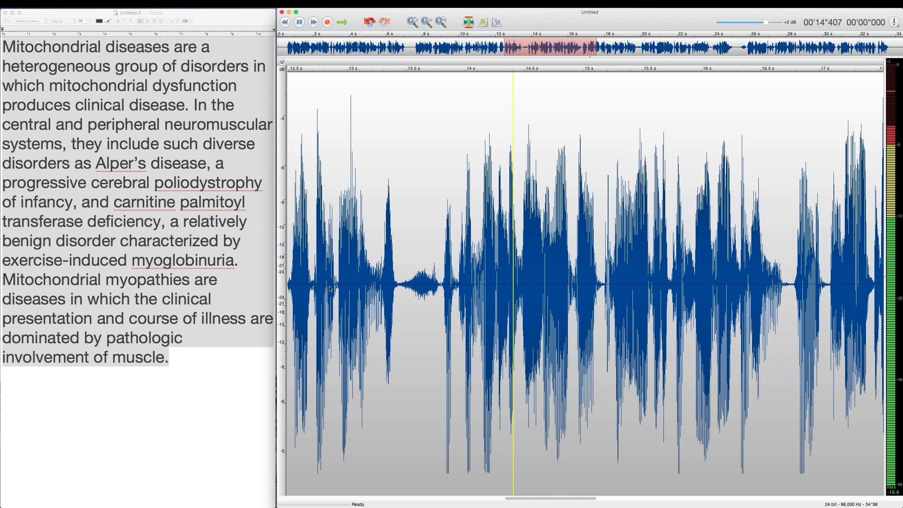
scroll(330, 288, down, 4)
click(357, 311)
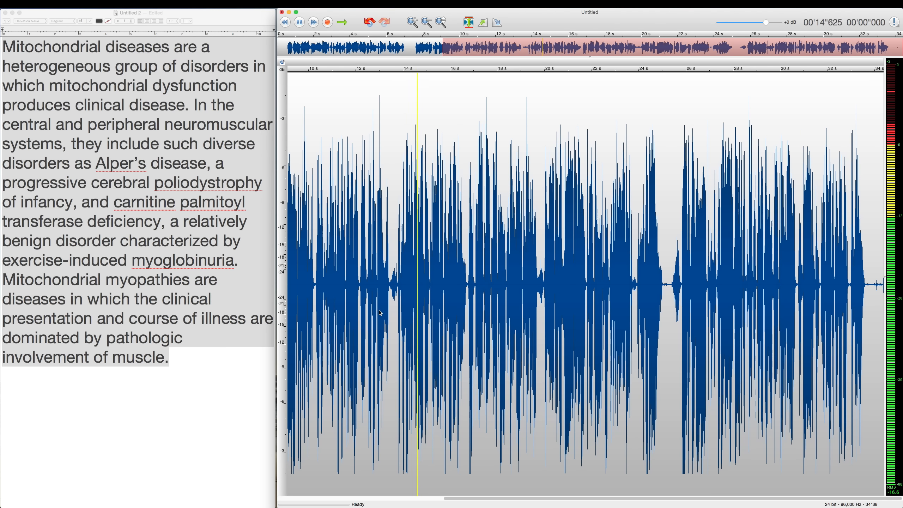
key(space)
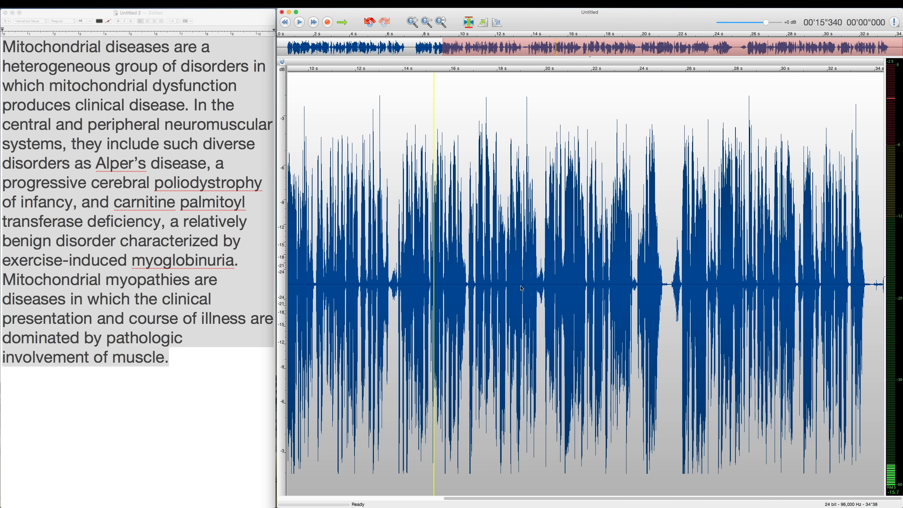
- Locate the breath before 20 s by playback and lower it from about 19.7 s to 20.0 s with Amplify at -6 dB
scroll(521, 288, up, 6)
click(397, 283)
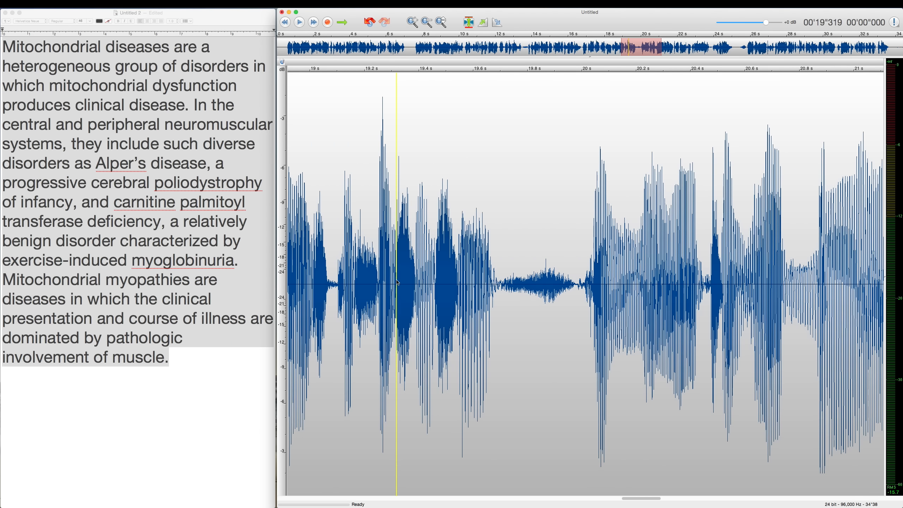
key(space)
key(space)
click(579, 286)
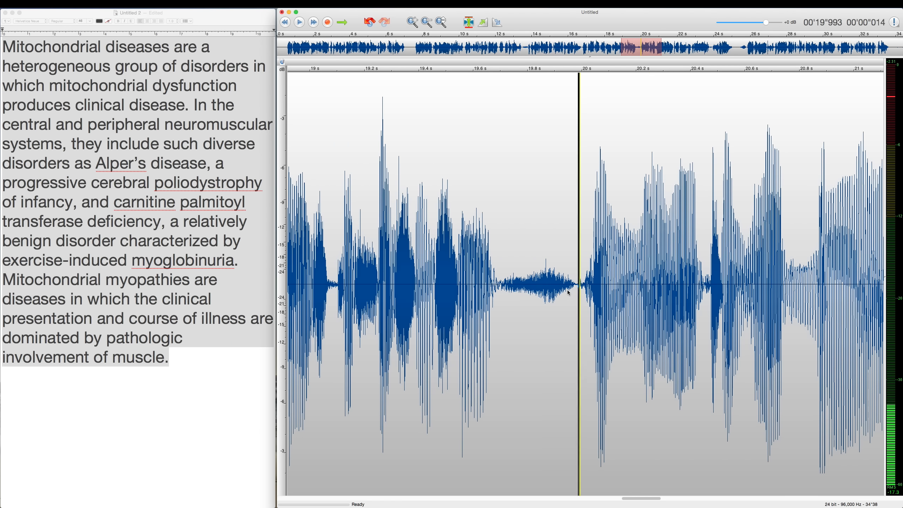
drag(568, 293, 500, 288)
key(super+shift+a)
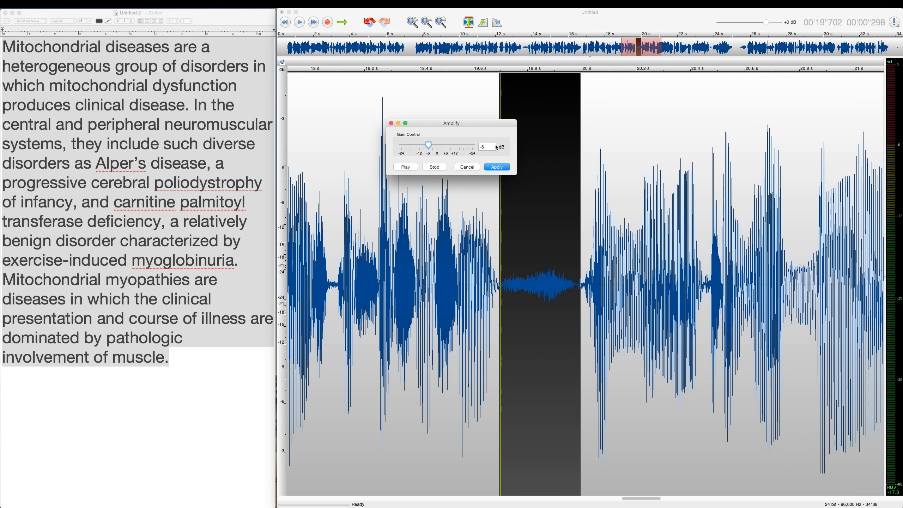
click(497, 167)
- Play the passage from about 19.2 s to check the lowered breath
click(354, 288)
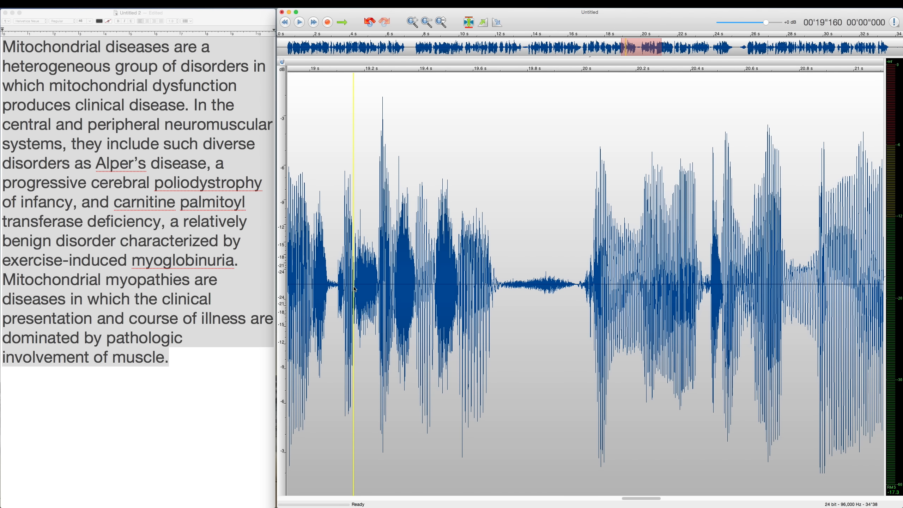
key(space)
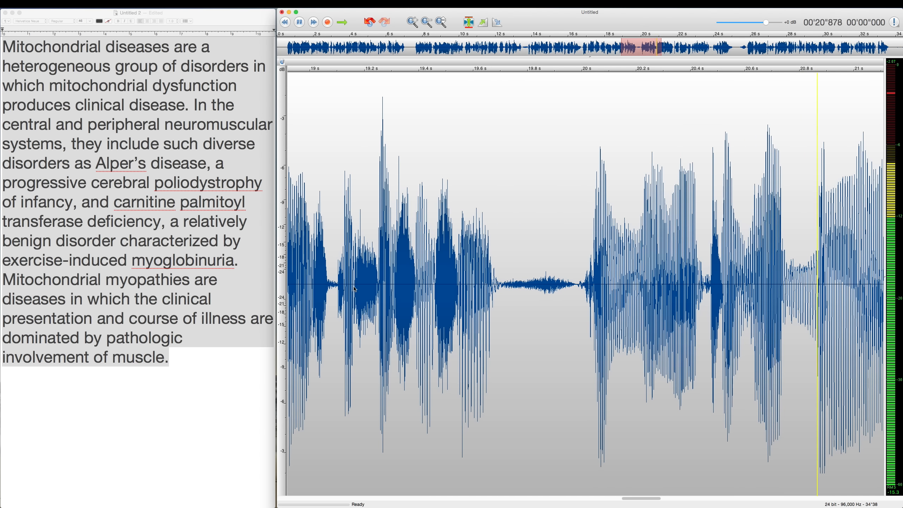
key(space)
- Play the narration from about 23.4 s to 25 s to check the small sound and the sentence ending
scroll(535, 300, down, 8)
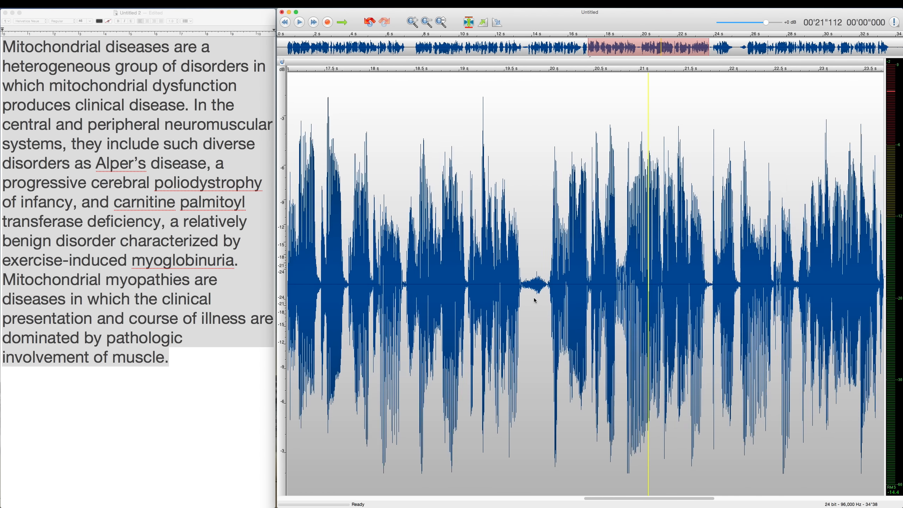
scroll(535, 300, down, 2)
scroll(535, 300, right, 6)
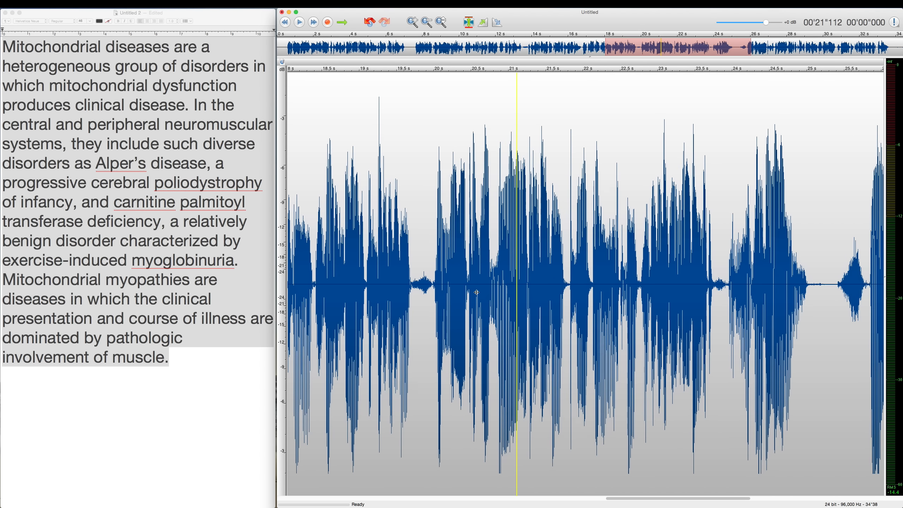
scroll(476, 292, right, 5)
click(551, 286)
key(space)
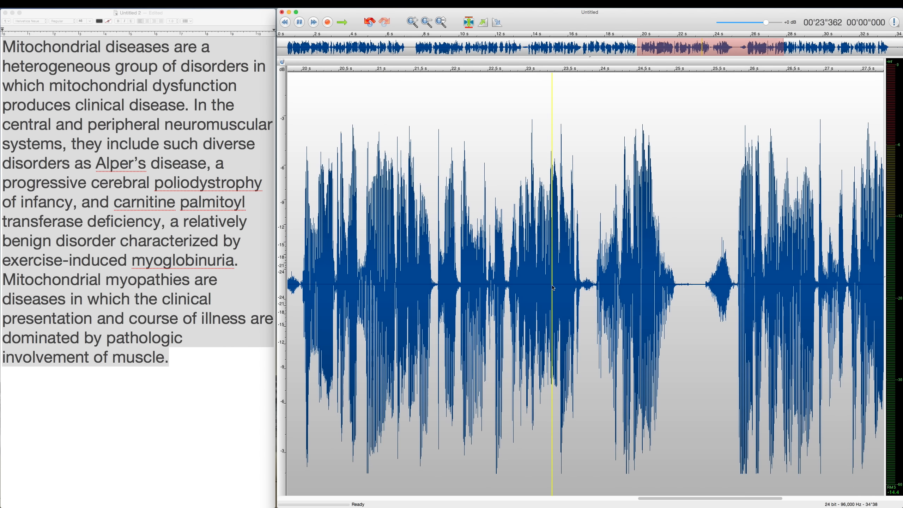
key(space)
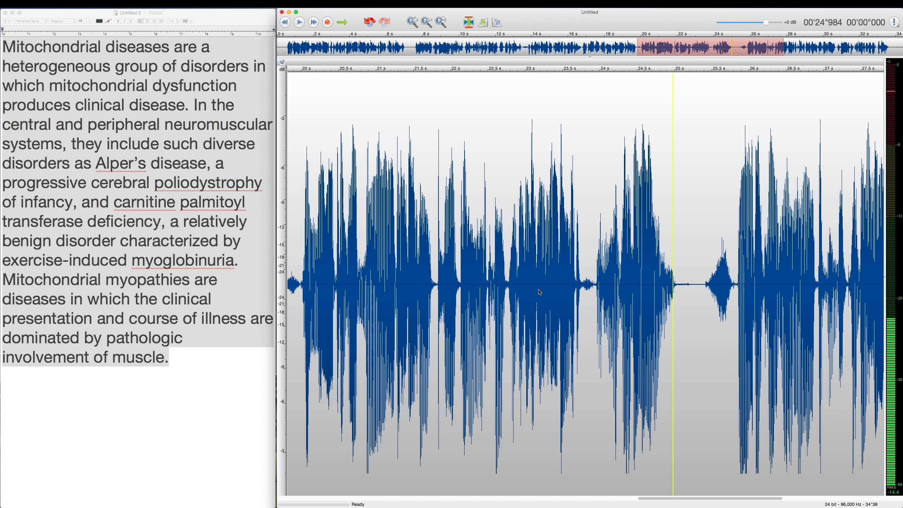
- Silence the loud breath between the sentences, from about 25.4 s to 25.8 s
scroll(539, 292, down, 3)
scroll(508, 290, right, 3)
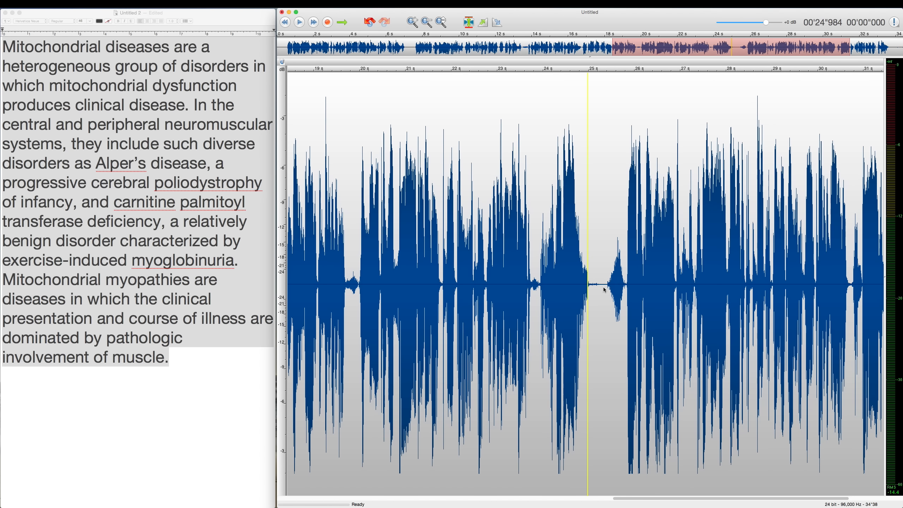
scroll(625, 290, up, 4)
drag(633, 288, 516, 295)
scroll(515, 293, down, 4)
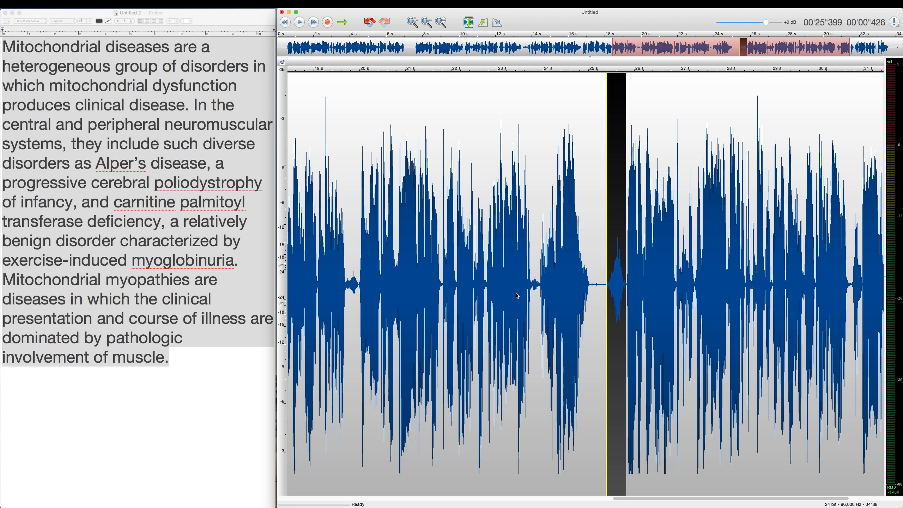
key(super+l)
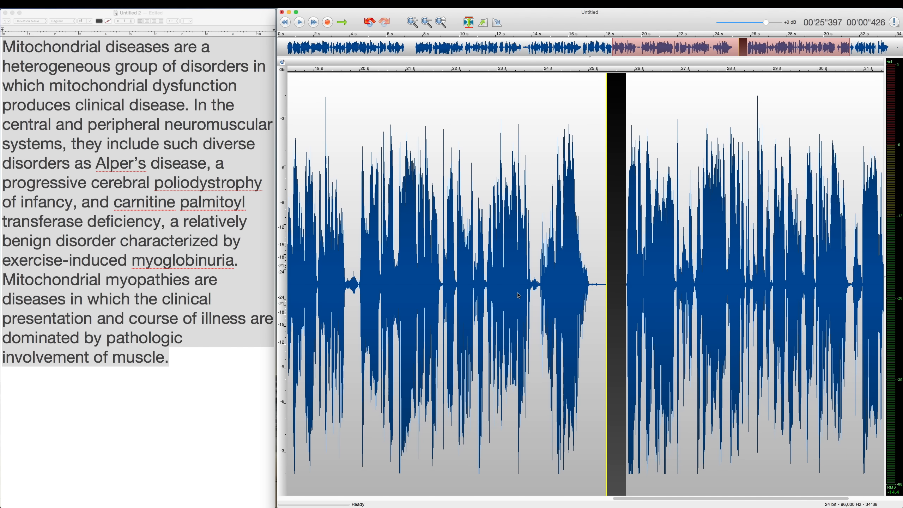
- Play the passage from about 23.9 s across the silenced breath to check the transition
click(539, 283)
key(space)
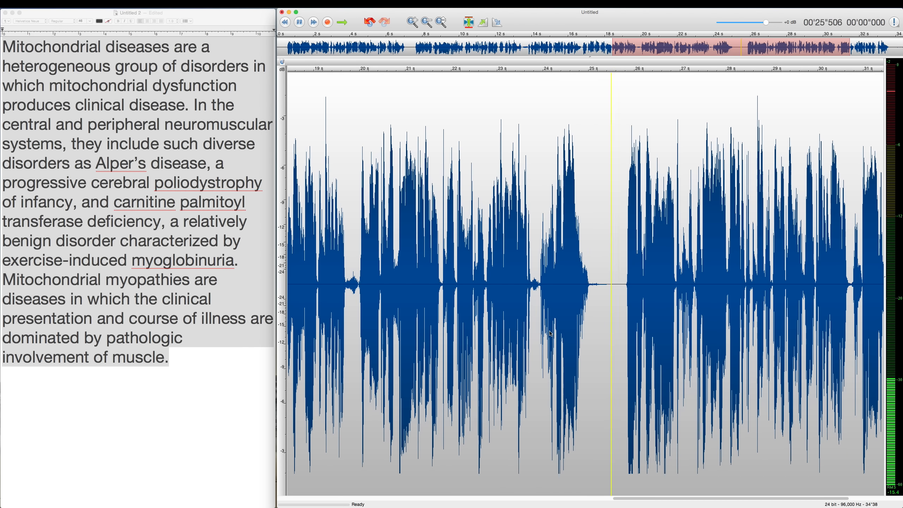
key(space)
- Silence the noise after the last word, from about 33.9 s to the end of the recording
scroll(522, 315, right, 3)
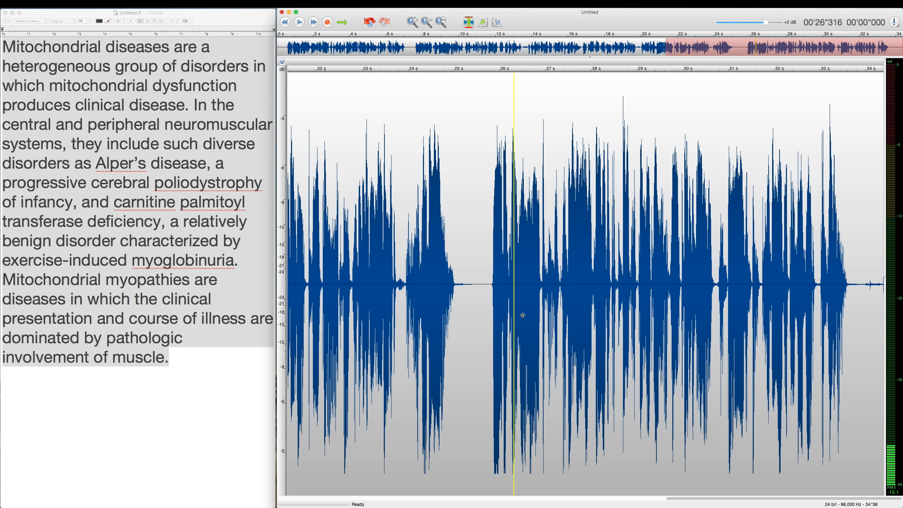
drag(859, 291, 884, 289)
click(735, 285)
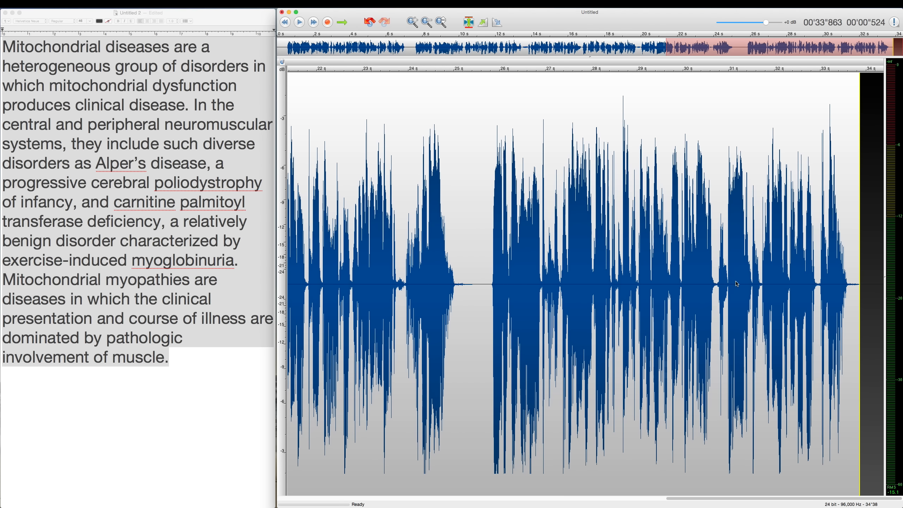
- Play the cleaned narration from the beginning to review the edits
key(Home)
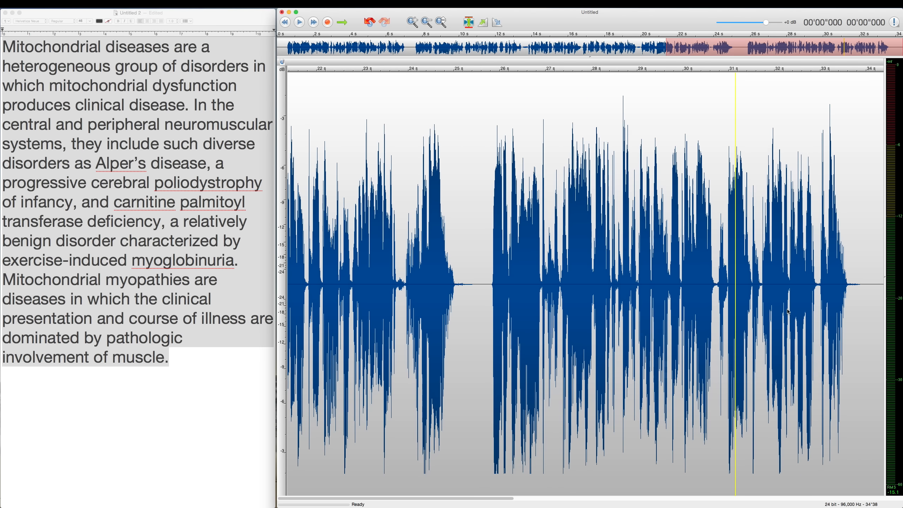
key(space)
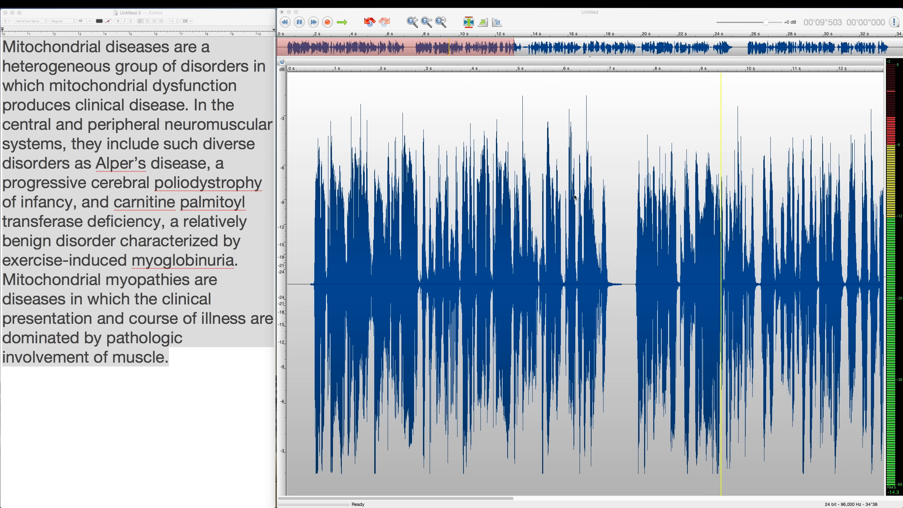
click(553, 265)
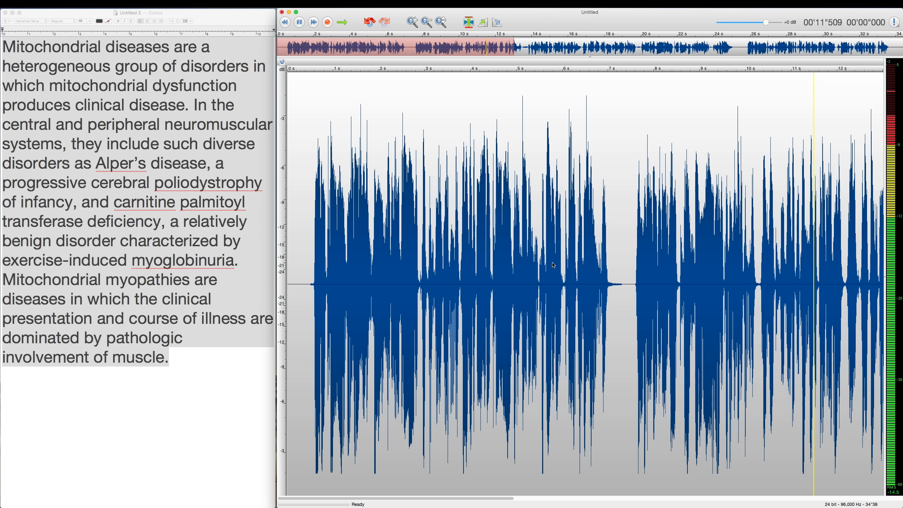